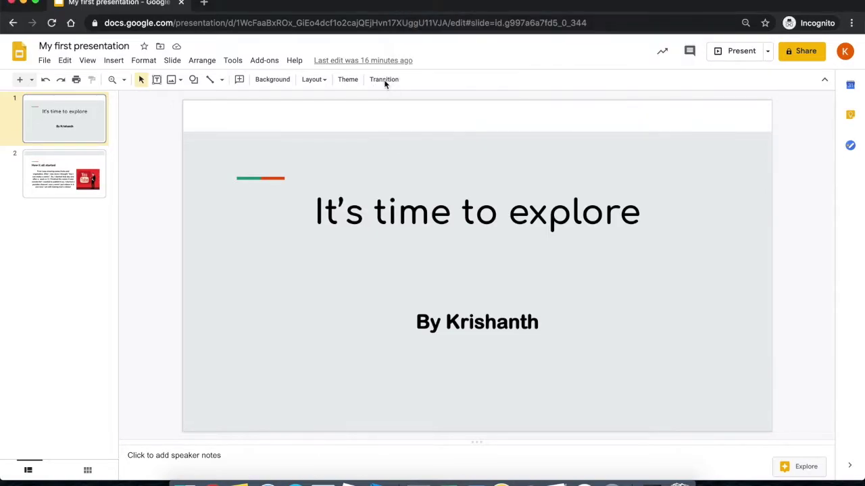
Step: Animate the 'It's time to explore' title to Fly in from top on click, speed Medium (2.0 s)
{"action": "left_click", "coordinate": [383, 80]}
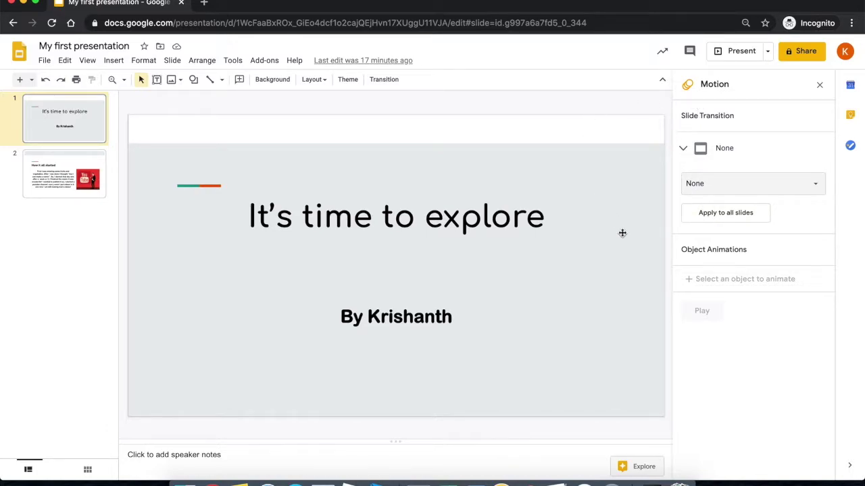
{"action": "left_click", "coordinate": [429, 217]}
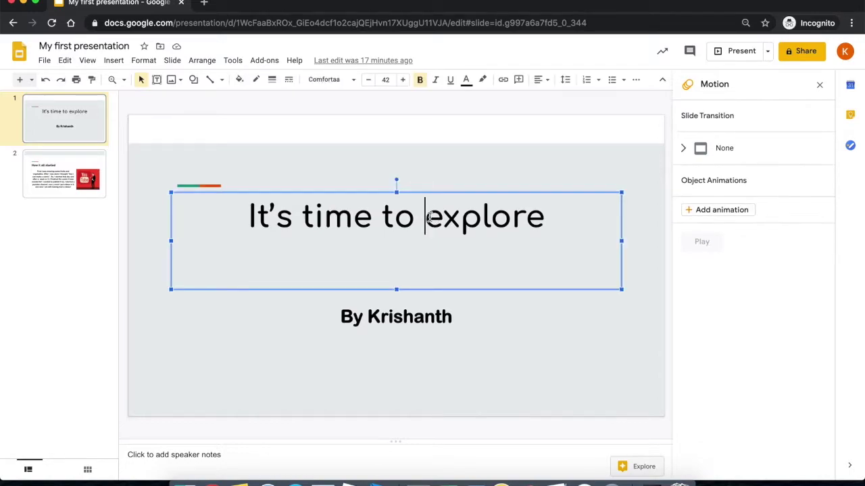
{"action": "left_click", "coordinate": [689, 210]}
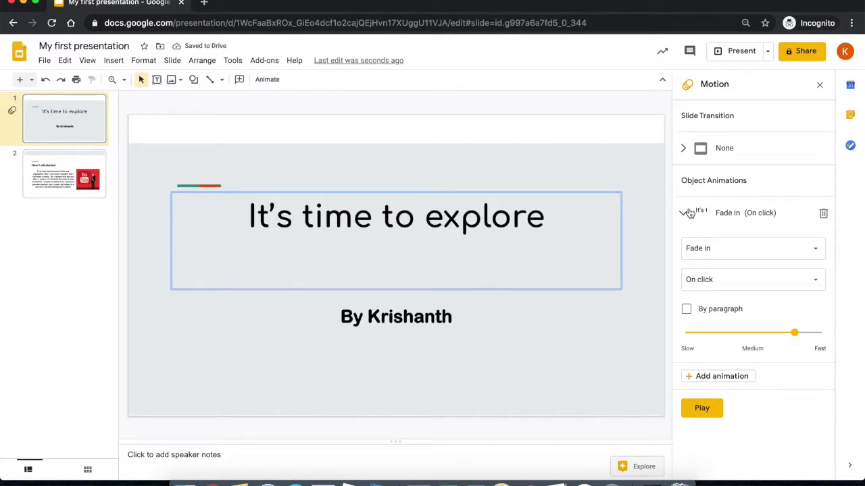
{"action": "left_click", "coordinate": [733, 251]}
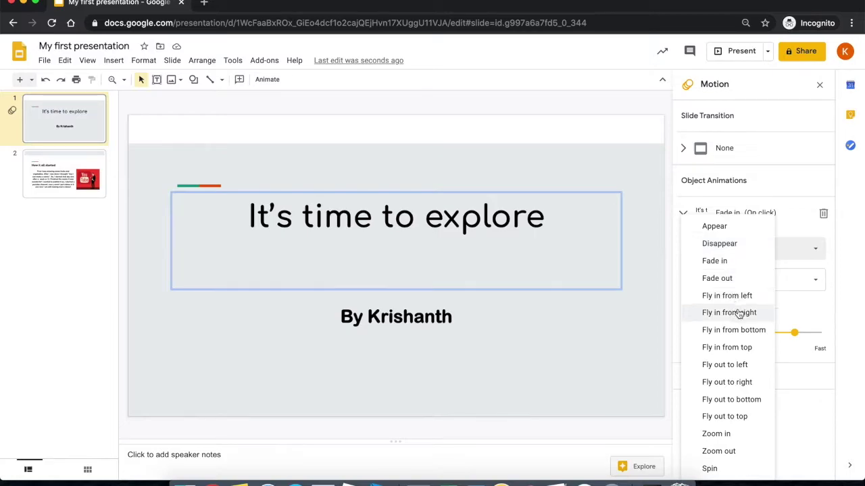
{"action": "left_click", "coordinate": [742, 347]}
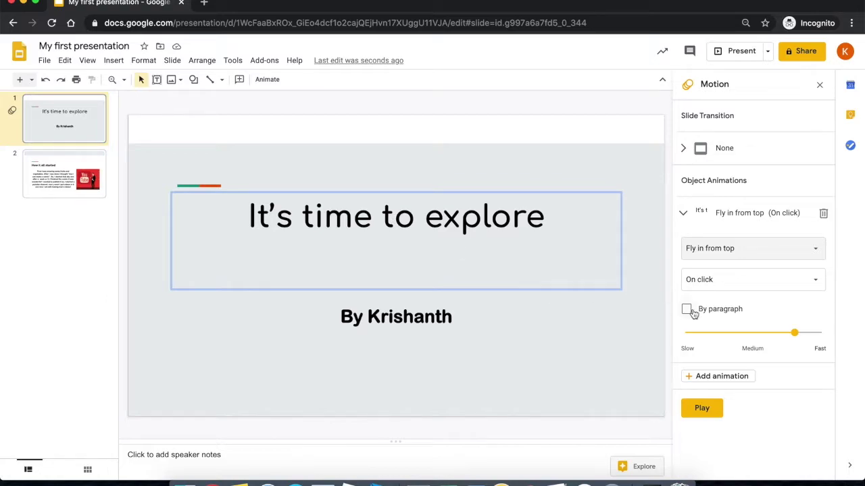
{"action": "left_click", "coordinate": [793, 335]}
{"action": "left_click_drag", "start_coordinate": [792, 335], "coordinate": [770, 339]}
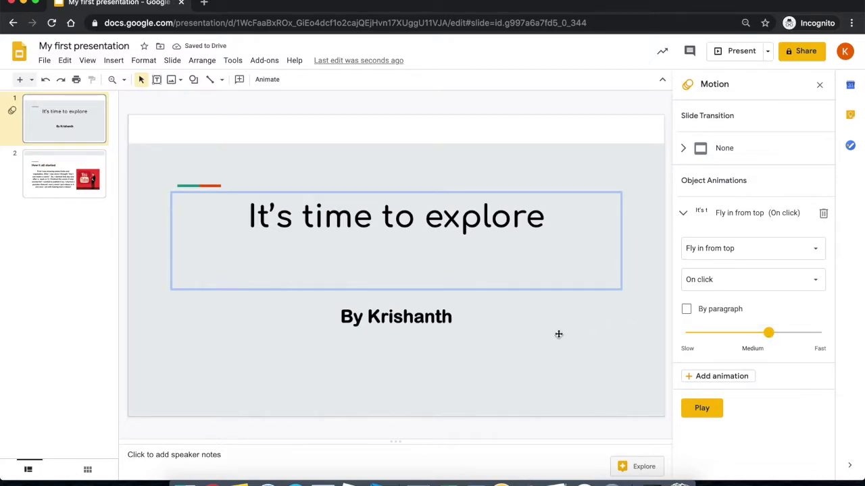
{"action": "left_click", "coordinate": [699, 410]}
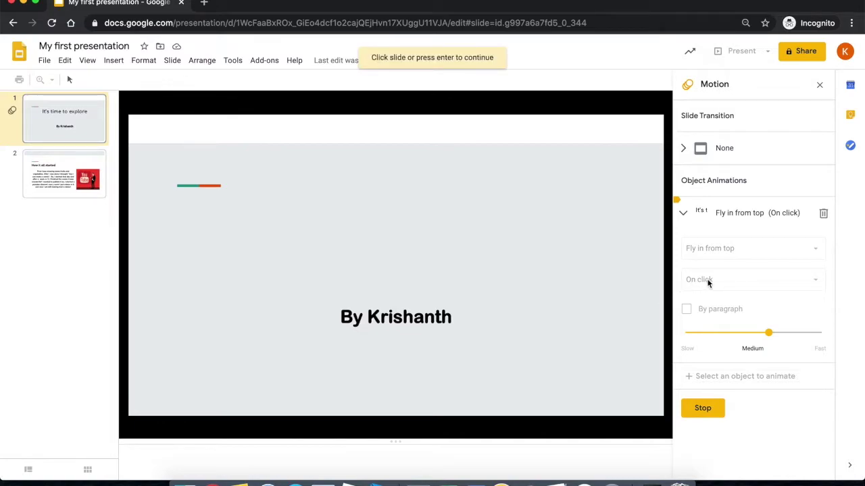
{"action": "left_click", "coordinate": [544, 256]}
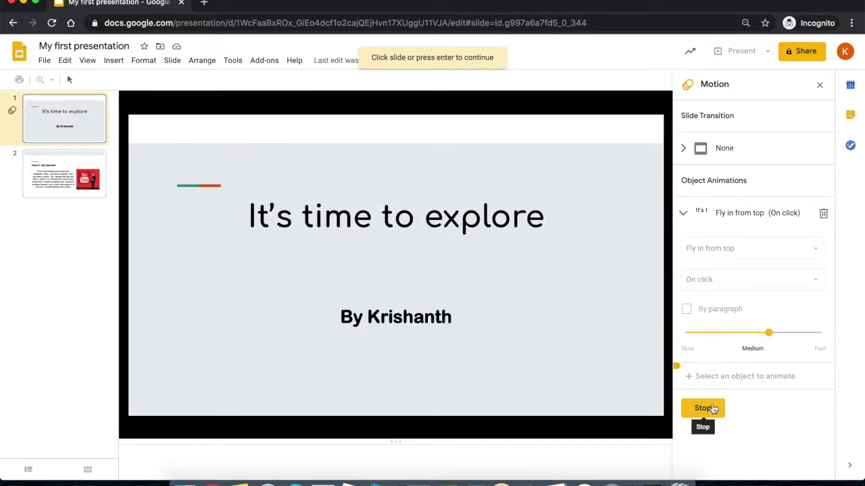
{"action": "left_click", "coordinate": [713, 409]}
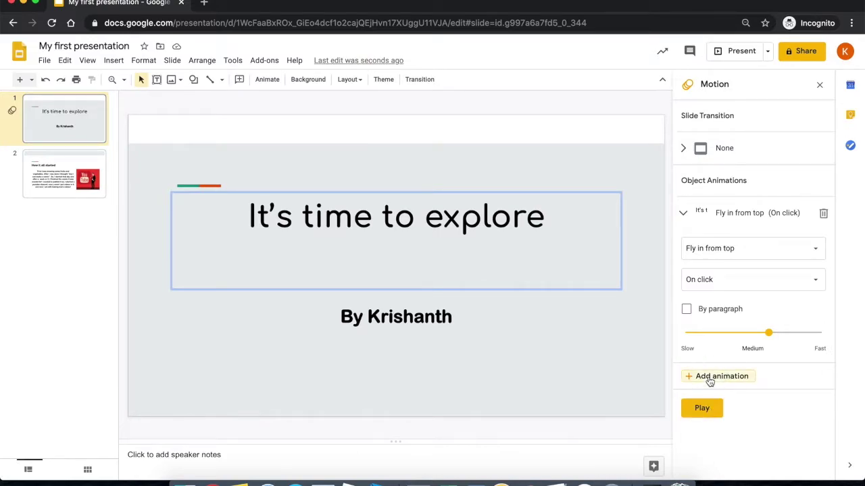
{"action": "left_click", "coordinate": [709, 379]}
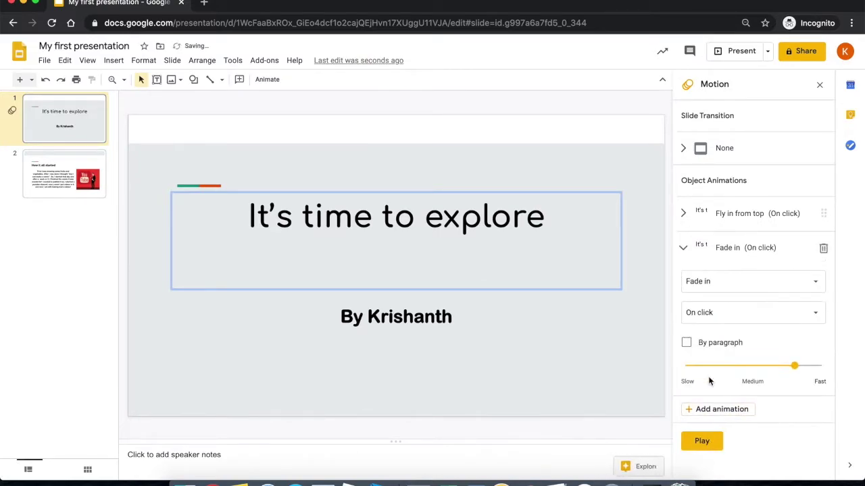
Step: Add an animation to the byline subtitle and delete the title's extra Fade in
{"action": "left_click", "coordinate": [403, 319]}
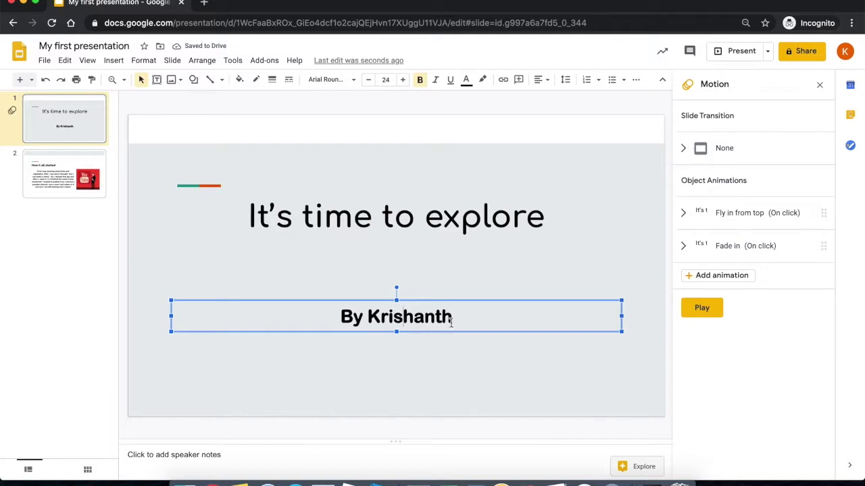
{"action": "left_click", "coordinate": [709, 275]}
{"action": "left_click", "coordinate": [718, 252]}
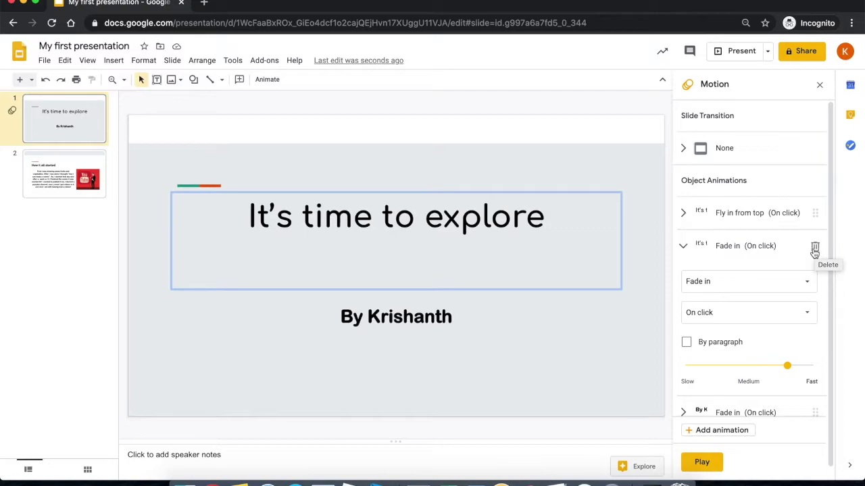
{"action": "left_click", "coordinate": [815, 249]}
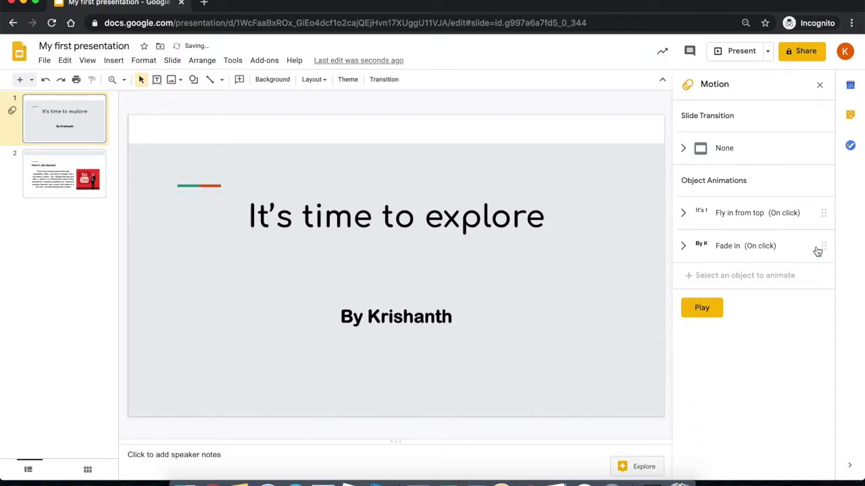
Step: Set the subtitle's Fade in to run With previous at medium speed, about 2.1 seconds
{"action": "left_click", "coordinate": [811, 248]}
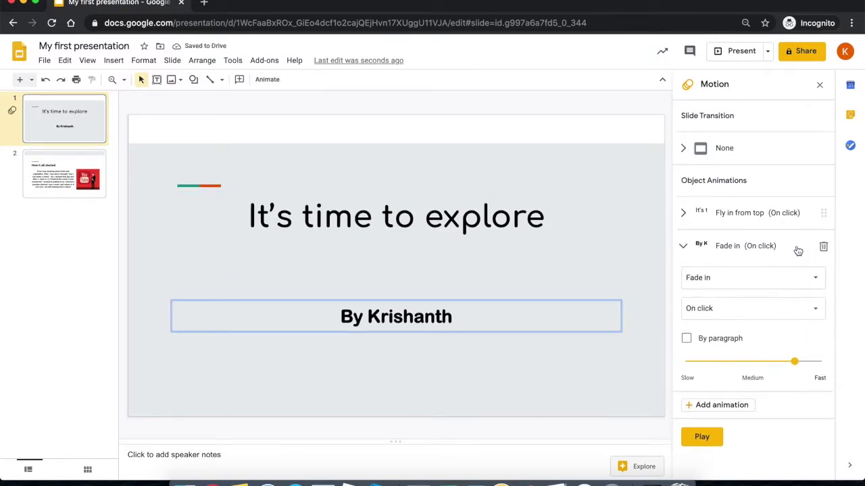
{"action": "left_click", "coordinate": [789, 287]}
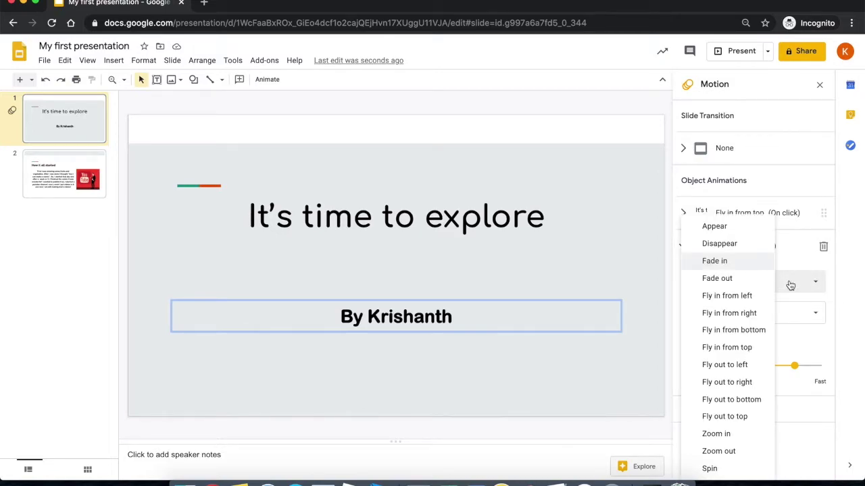
{"action": "left_click", "coordinate": [735, 261]}
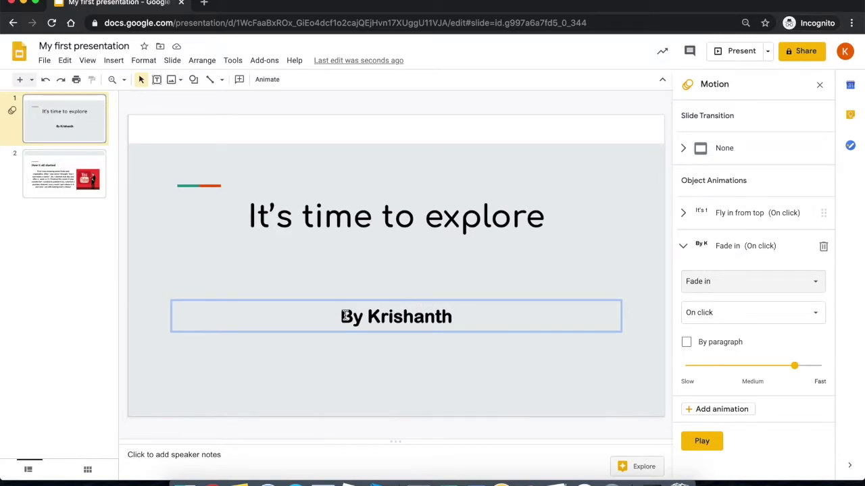
{"action": "left_click", "coordinate": [715, 323]}
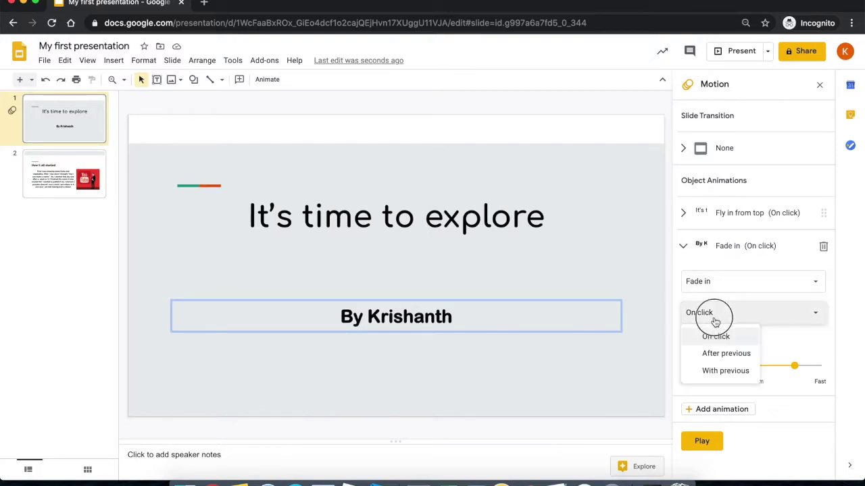
{"action": "left_click", "coordinate": [716, 368]}
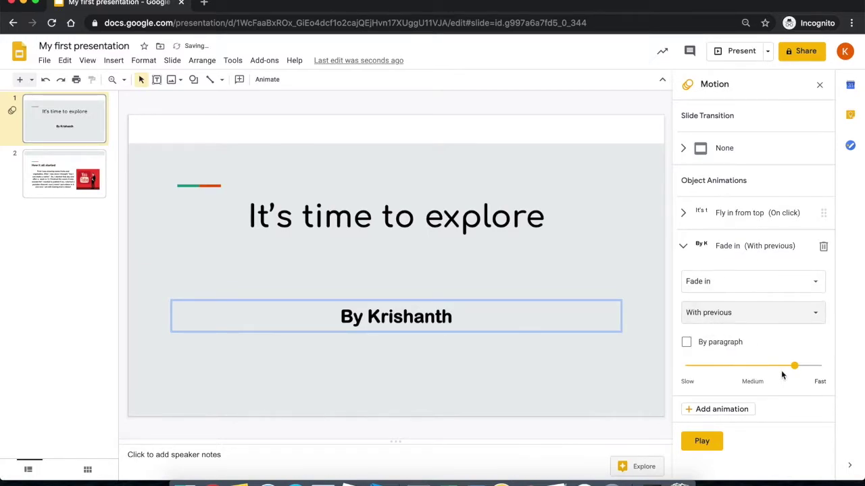
{"action": "left_click_drag", "start_coordinate": [795, 368], "coordinate": [768, 367]}
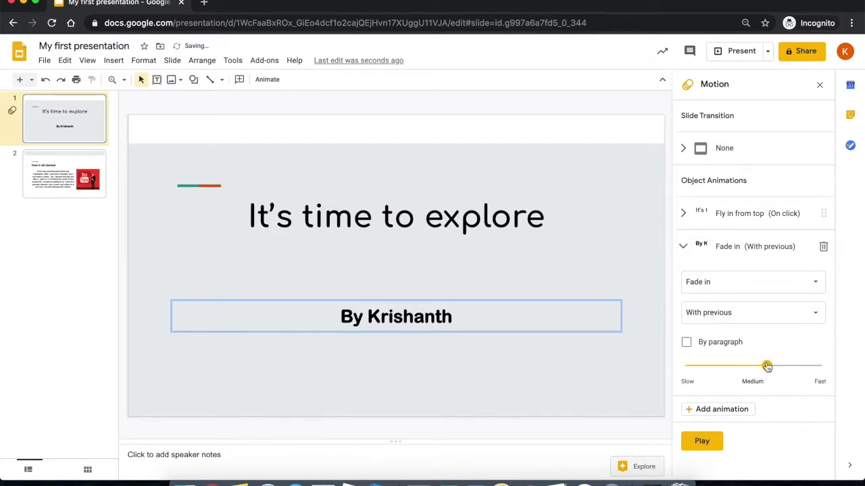
{"action": "left_click", "coordinate": [708, 443]}
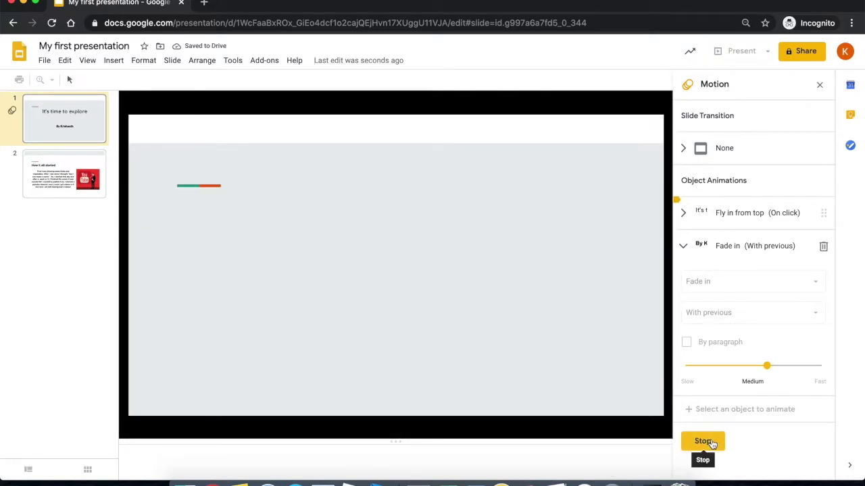
{"action": "left_click", "coordinate": [581, 335]}
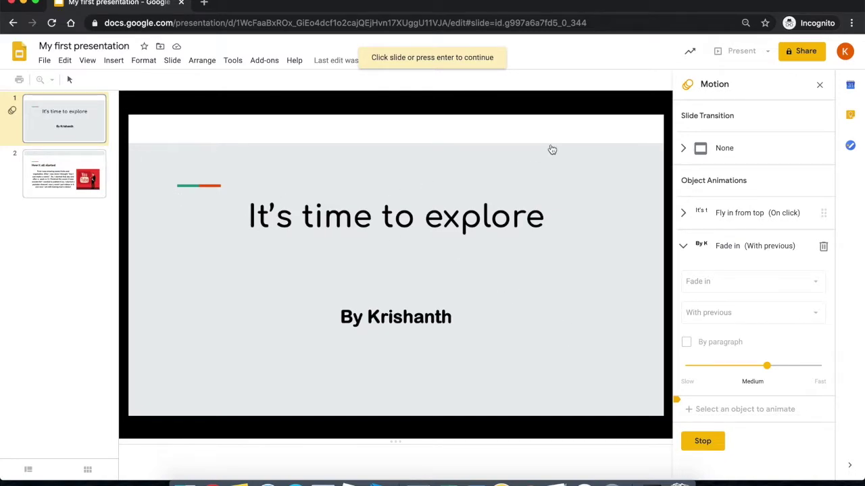
{"action": "left_click", "coordinate": [701, 442]}
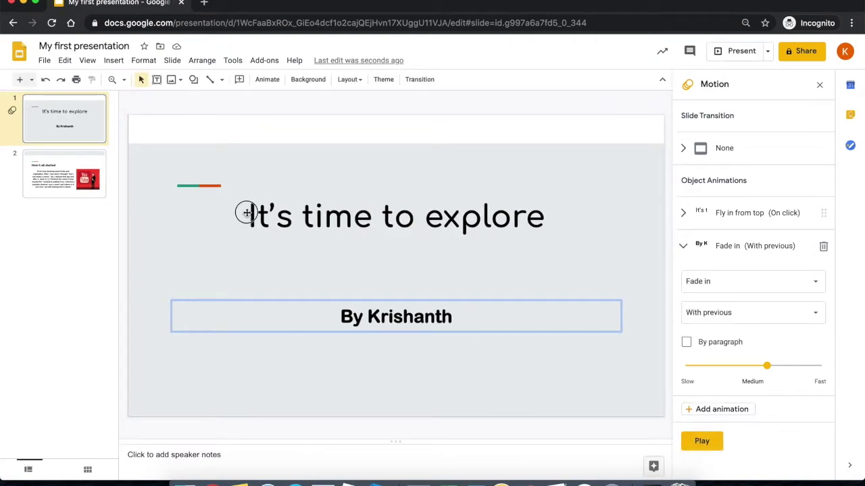
Step: Fill the 'It's time to explore' title box with bright green
{"action": "left_click_drag", "start_coordinate": [289, 218], "coordinate": [543, 231]}
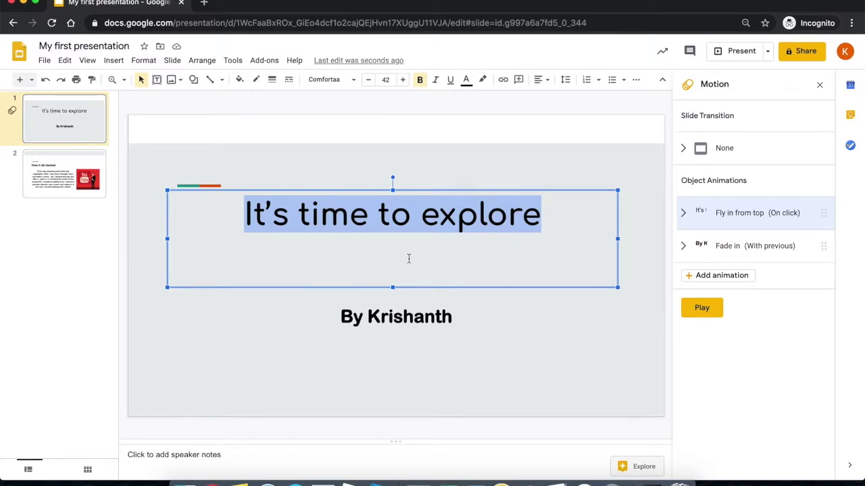
{"action": "left_click", "coordinate": [239, 80]}
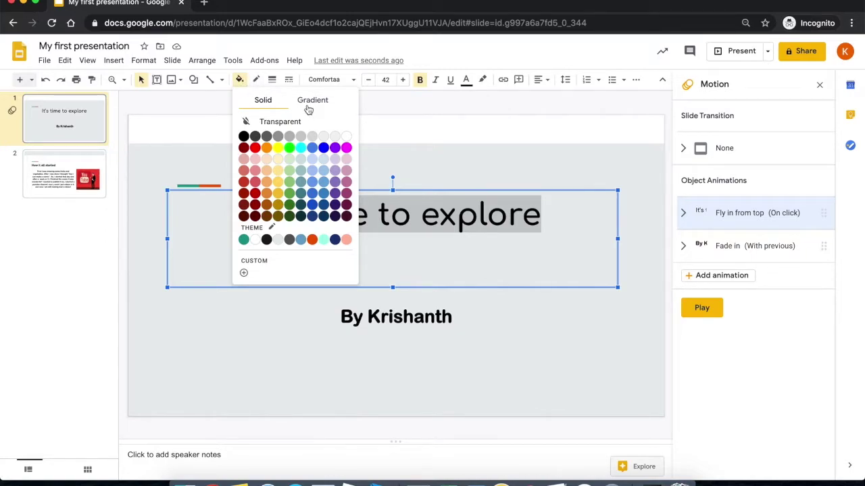
{"action": "left_click", "coordinate": [289, 149]}
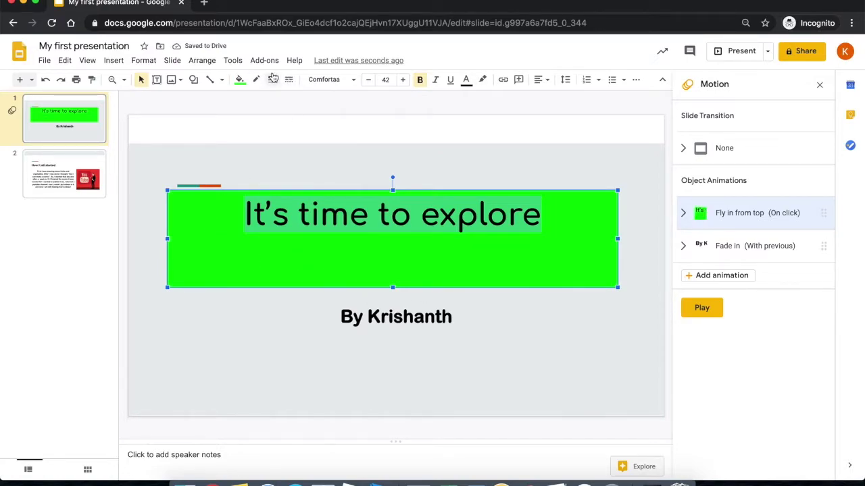
Step: Make the title text blue with a yellow highlight, then select the author-name box
{"action": "left_click", "coordinate": [466, 81]}
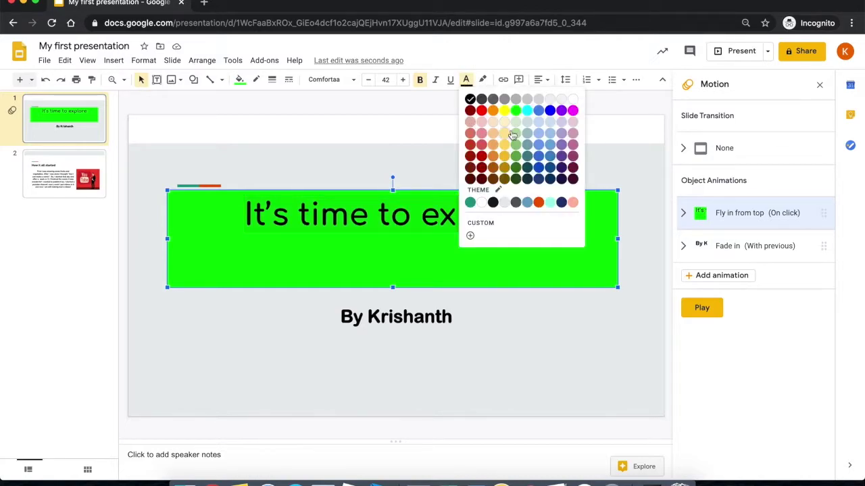
{"action": "left_click", "coordinate": [550, 111]}
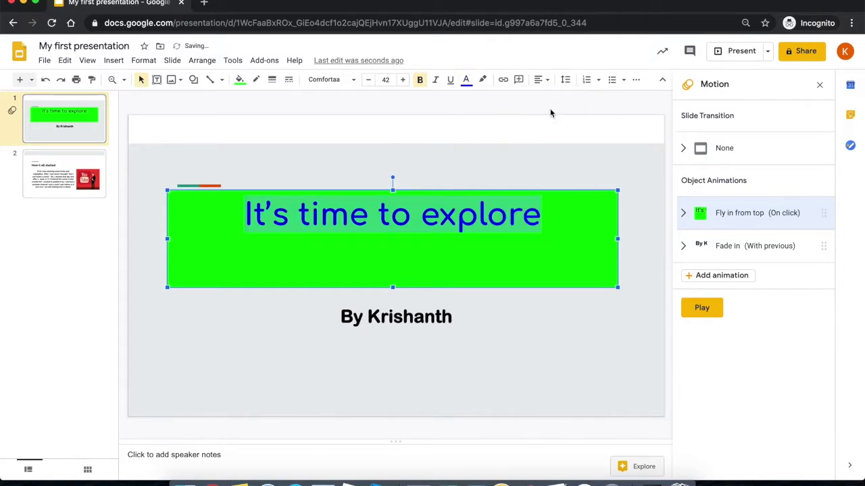
{"action": "left_click", "coordinate": [483, 80]}
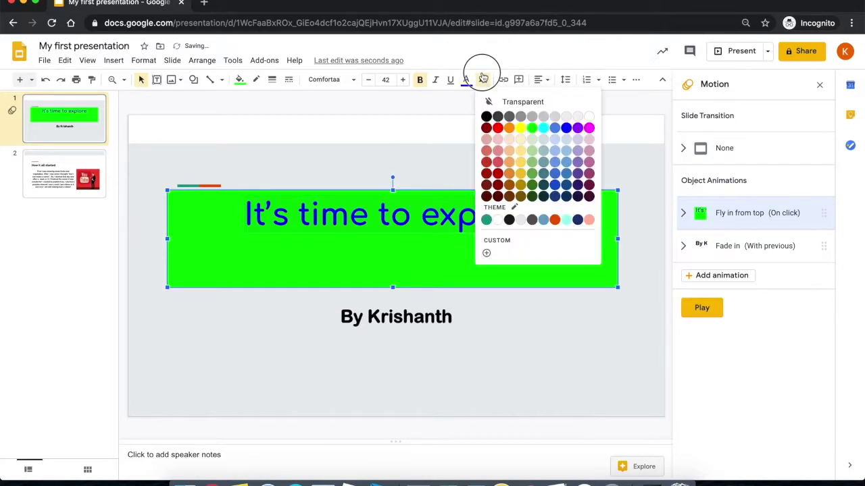
{"action": "left_click", "coordinate": [521, 129]}
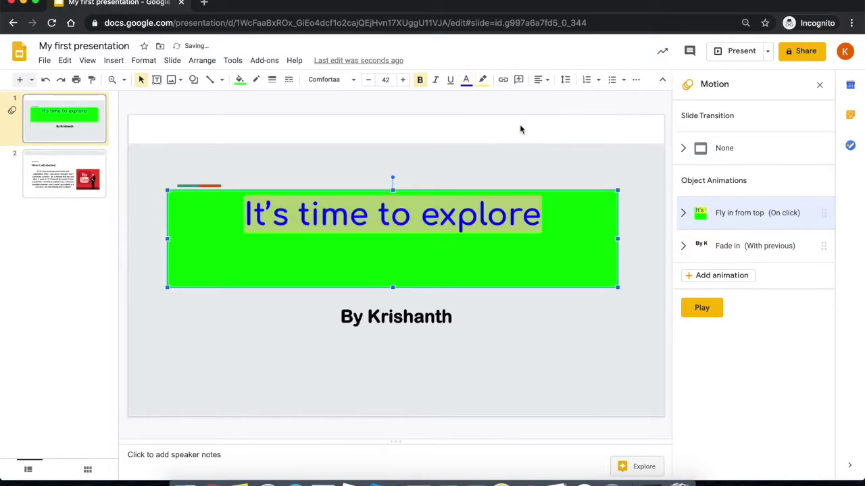
{"action": "left_click", "coordinate": [523, 372]}
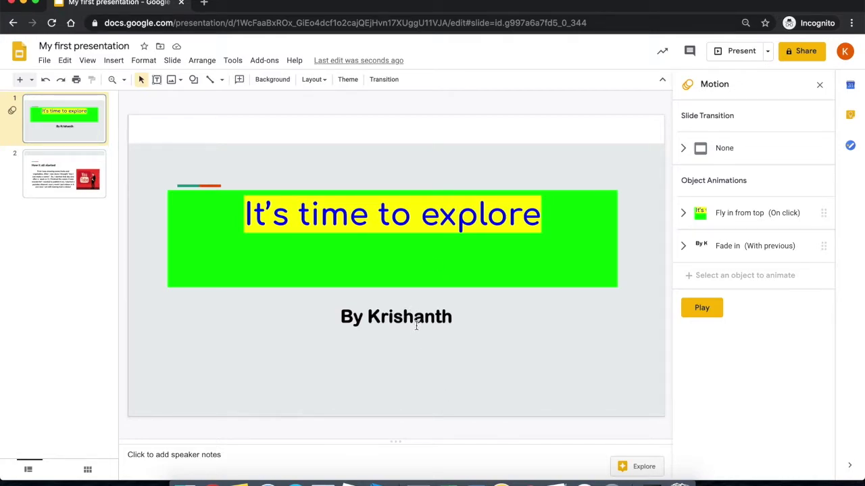
{"action": "left_click_drag", "start_coordinate": [343, 316], "coordinate": [469, 329]}
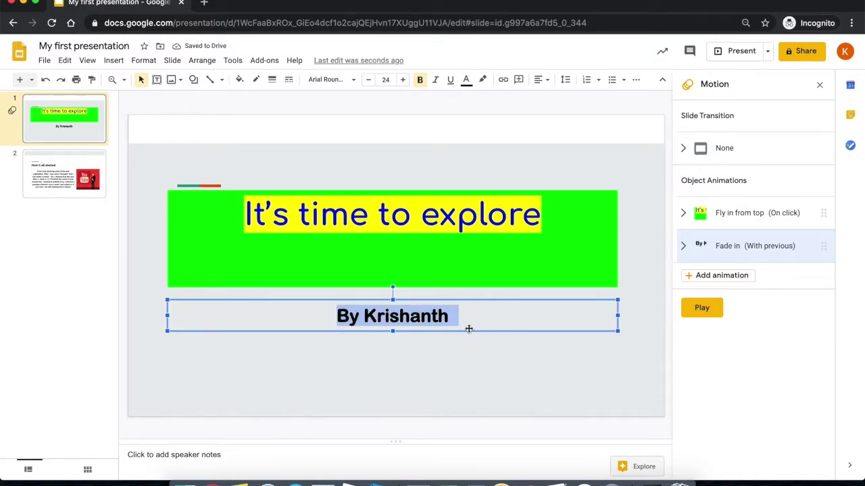
Step: Give the author-name box a blue fill and white text
{"action": "left_click", "coordinate": [240, 80]}
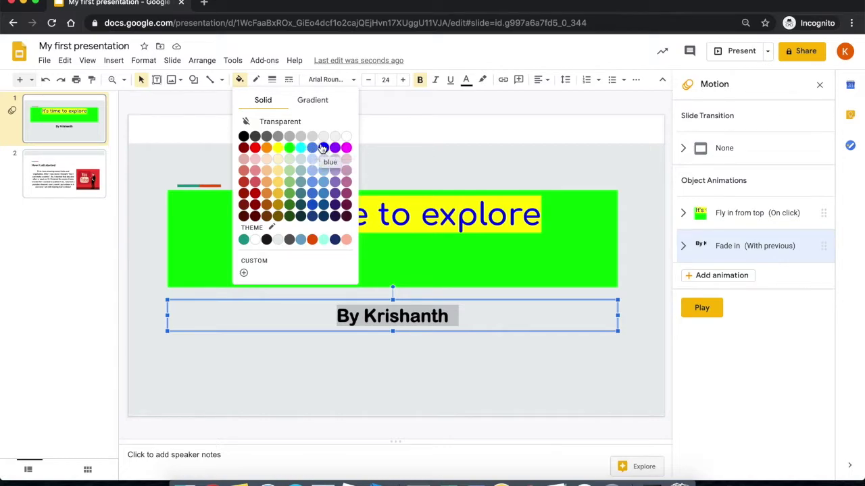
{"action": "left_click", "coordinate": [323, 149]}
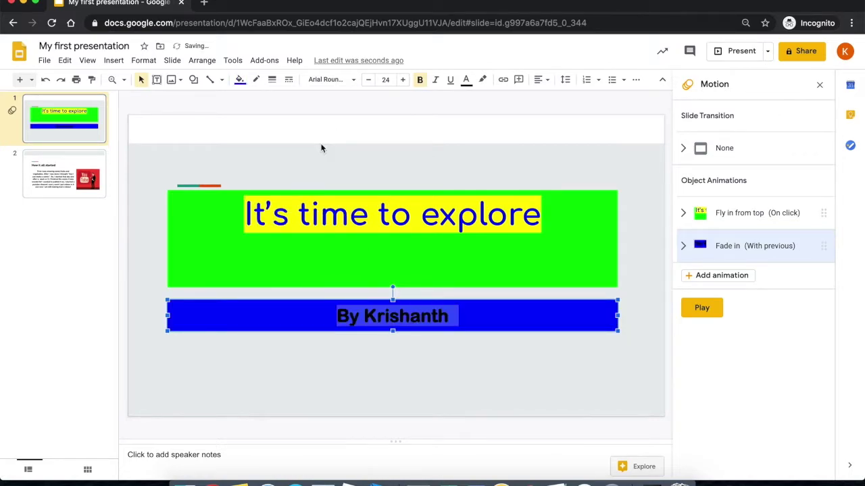
{"action": "left_click", "coordinate": [406, 376]}
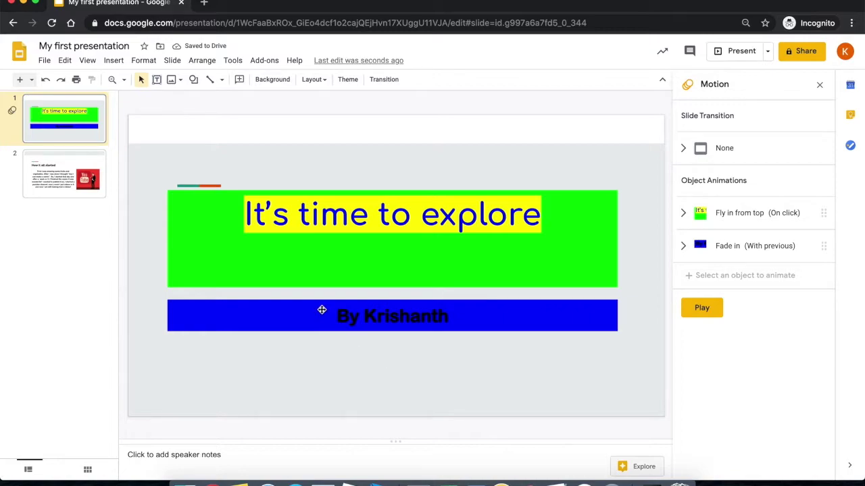
{"action": "left_click_drag", "start_coordinate": [338, 317], "coordinate": [446, 323]}
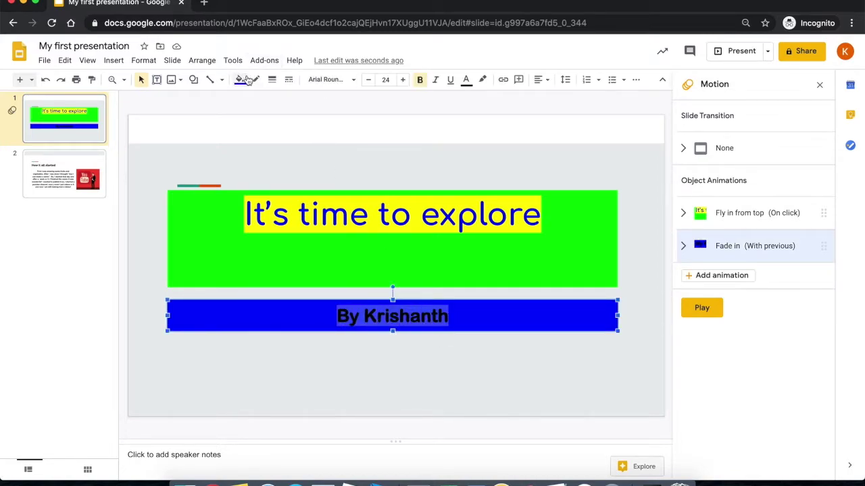
{"action": "left_click", "coordinate": [469, 81]}
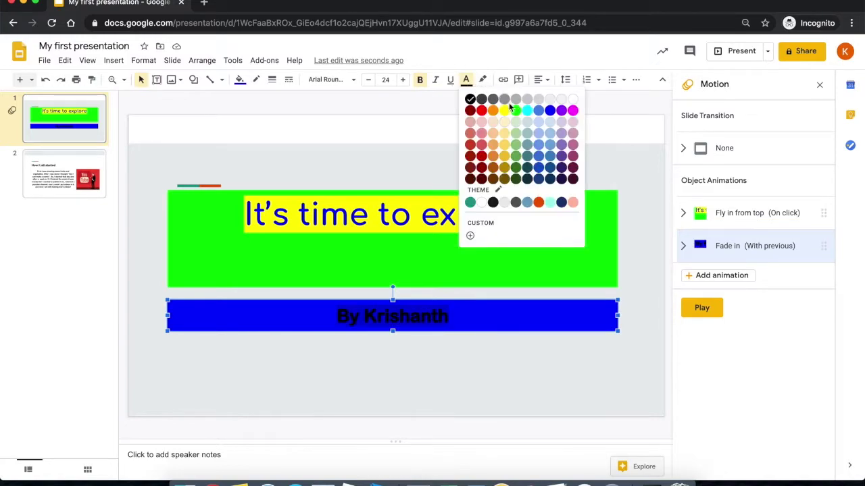
{"action": "left_click", "coordinate": [573, 100]}
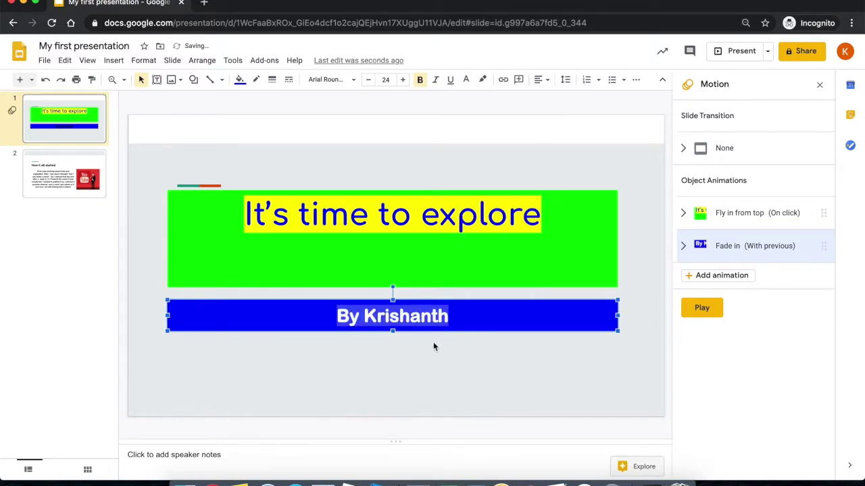
{"action": "left_click", "coordinate": [430, 365]}
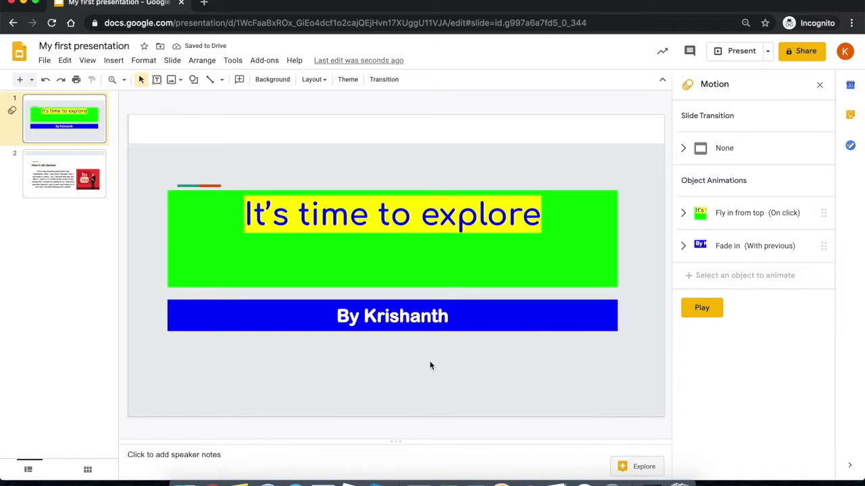
Step: On slide 2, color the story paragraph box bright green with yellow text
{"action": "left_click", "coordinate": [52, 170]}
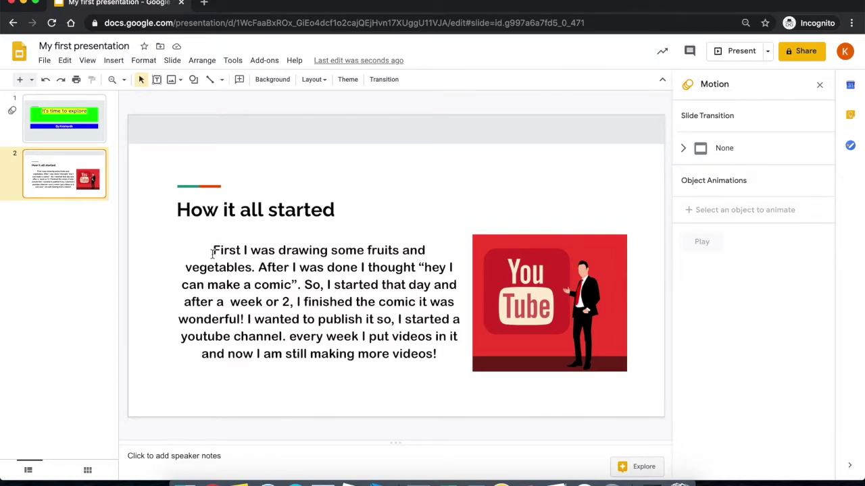
{"action": "left_click_drag", "start_coordinate": [213, 253], "coordinate": [447, 354]}
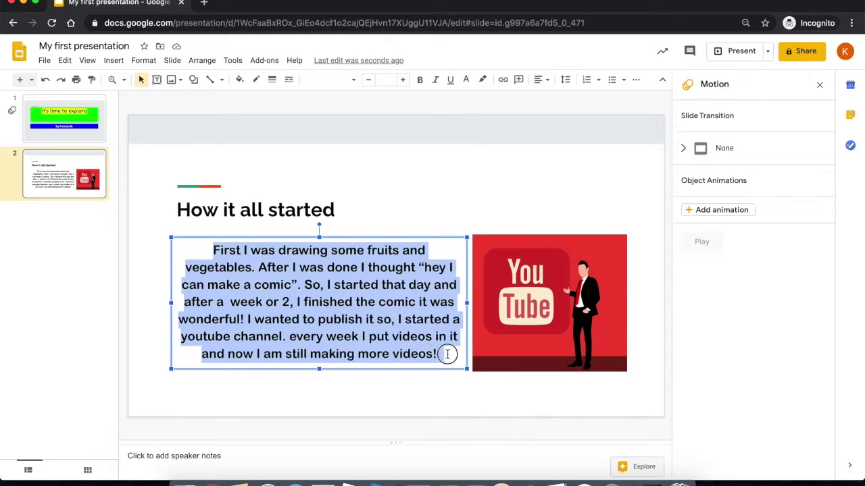
{"action": "left_click", "coordinate": [240, 80]}
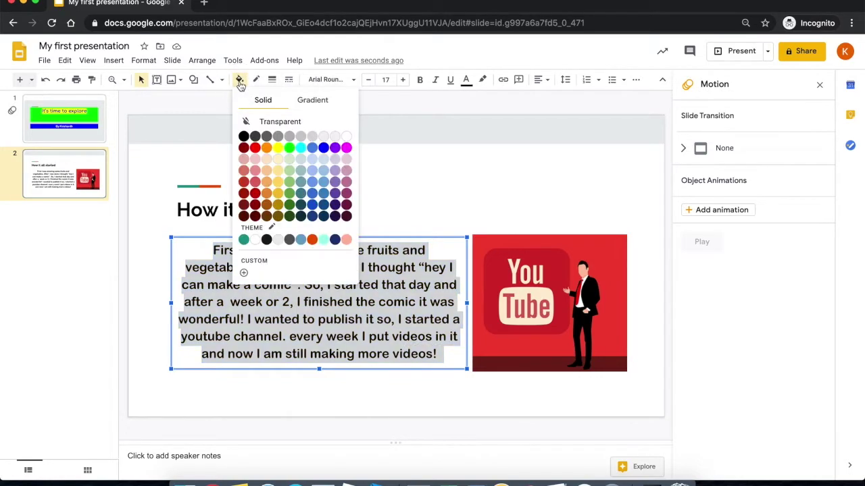
{"action": "left_click", "coordinate": [287, 148]}
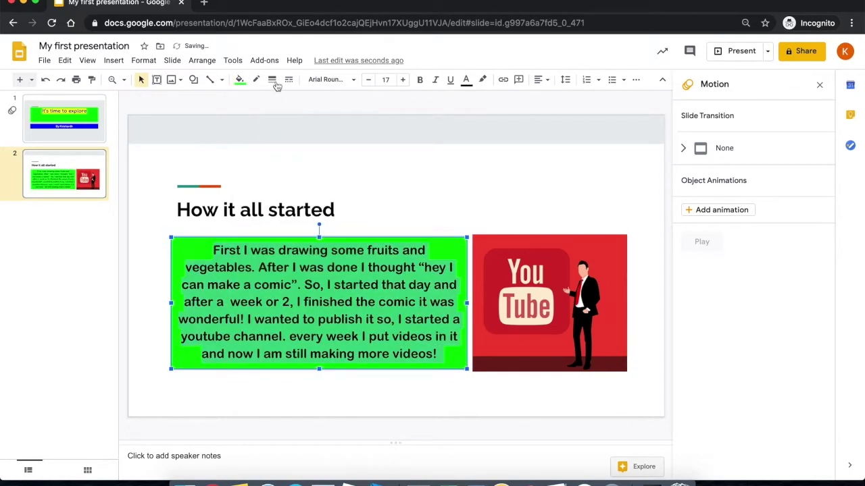
{"action": "left_click", "coordinate": [466, 80]}
{"action": "left_click", "coordinate": [506, 112]}
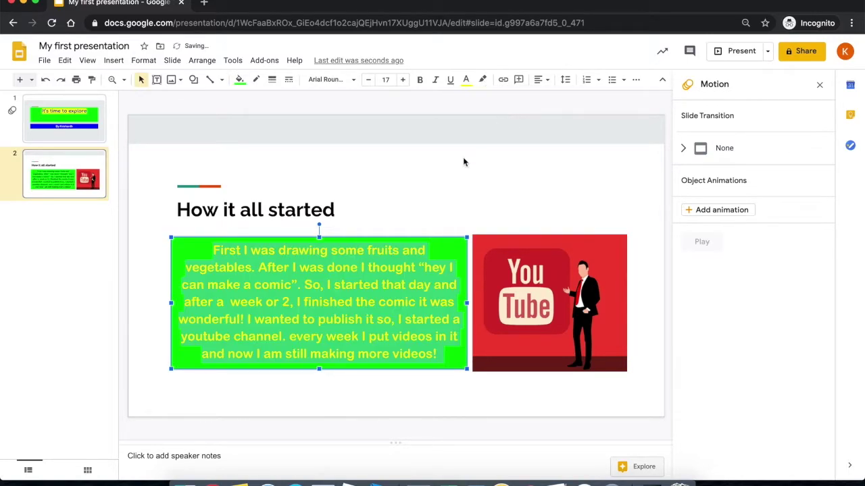
{"action": "left_click", "coordinate": [277, 387]}
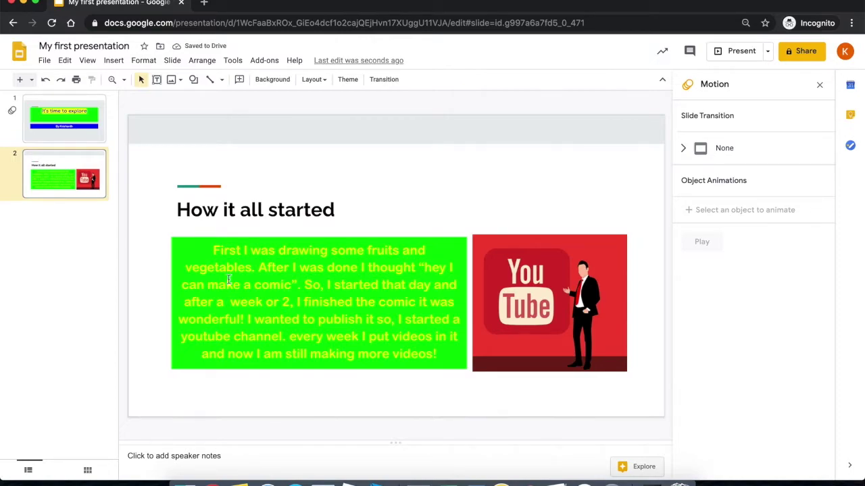
Step: Give the 'How it all started' heading a yellow fill and green text
{"action": "left_click", "coordinate": [177, 207]}
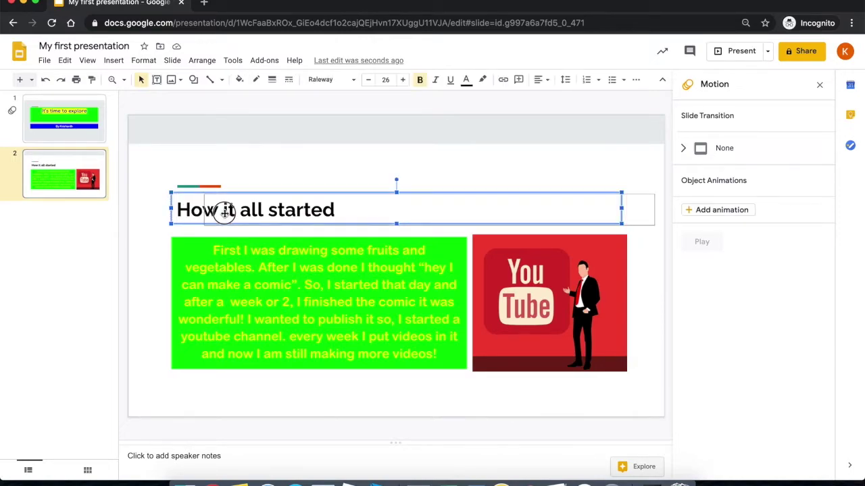
{"action": "mouse_move", "coordinate": [189, 204]}
{"action": "left_mouse_down"}
{"action": "mouse_move", "coordinate": [173, 207]}
{"action": "mouse_move", "coordinate": [183, 209]}
{"action": "left_mouse_up"}
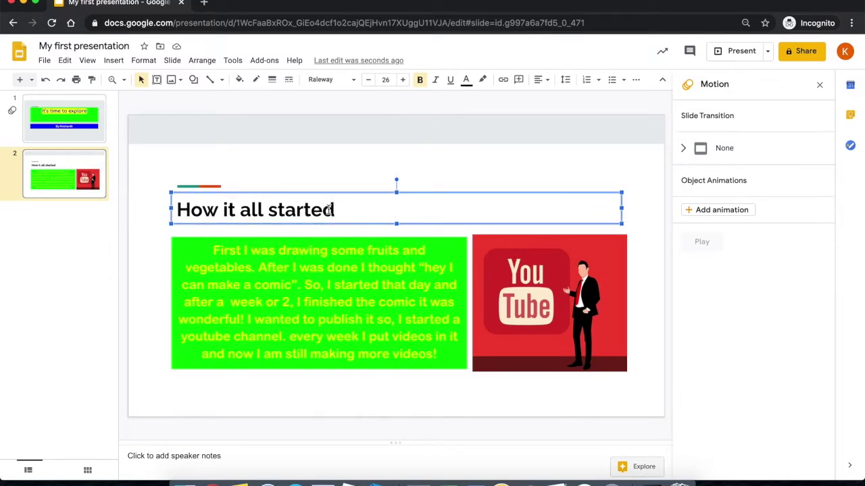
{"action": "left_click_drag", "start_coordinate": [334, 210], "coordinate": [179, 211]}
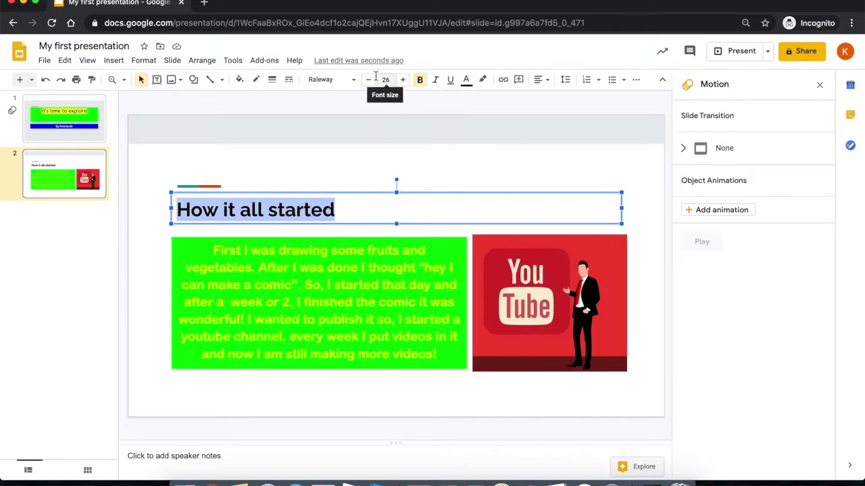
{"action": "left_click", "coordinate": [240, 80]}
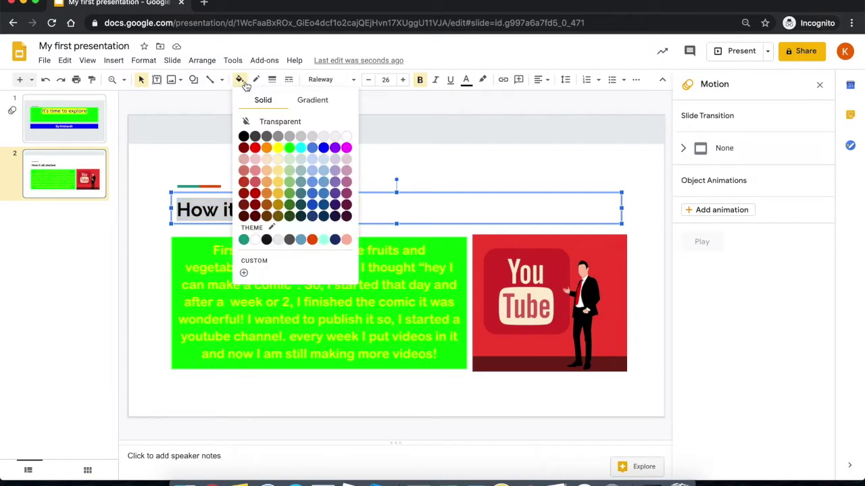
{"action": "left_click", "coordinate": [277, 148]}
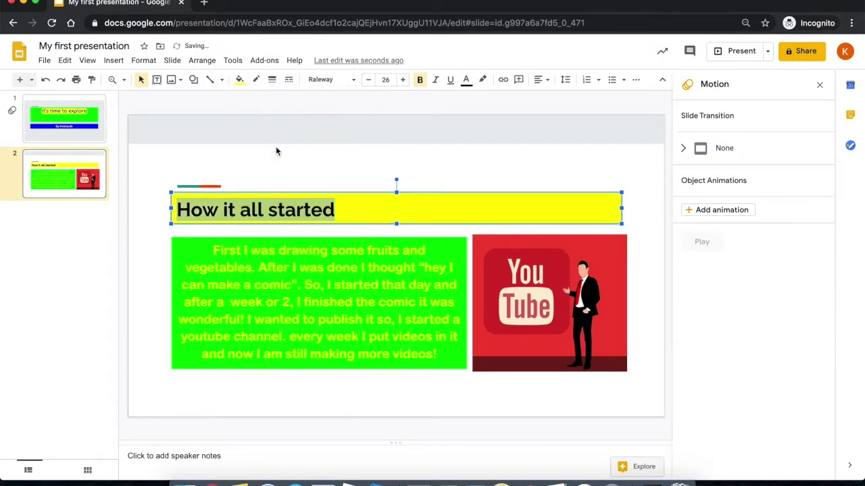
{"action": "left_click", "coordinate": [466, 81]}
{"action": "left_click", "coordinate": [519, 116]}
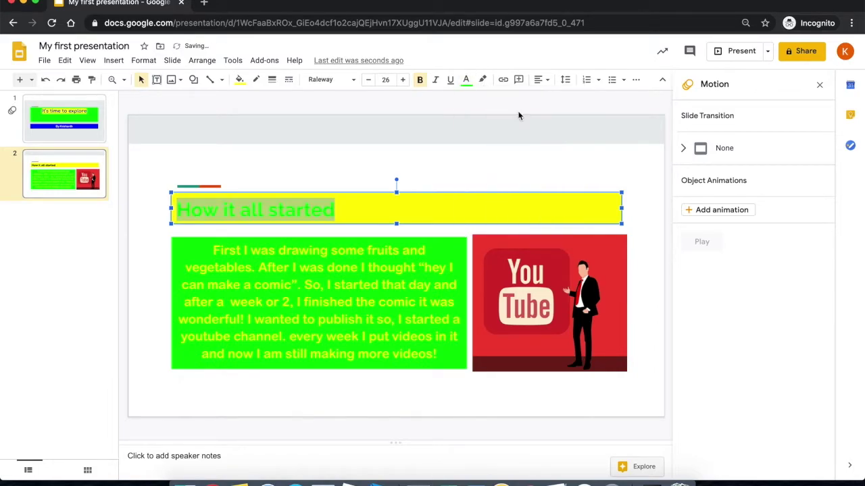
{"action": "left_click", "coordinate": [455, 124]}
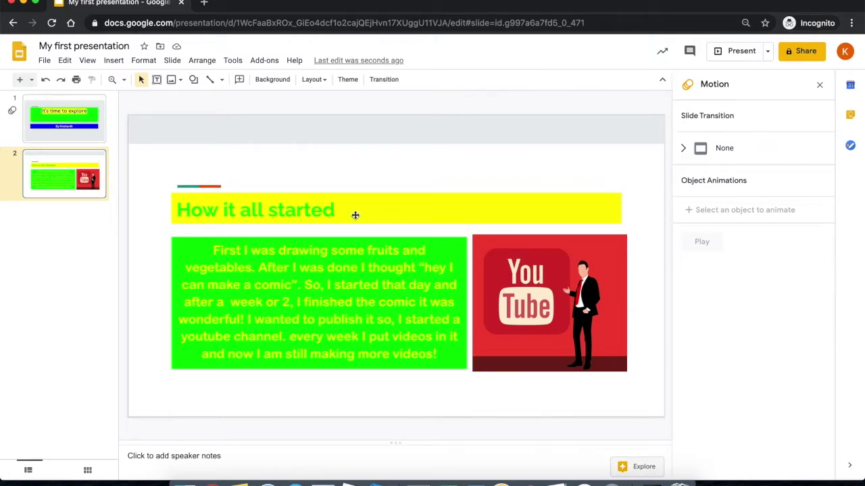
Step: Add an on-click Fade in to 'How it all started', lasting about 1.1 seconds
{"action": "left_click", "coordinate": [318, 207]}
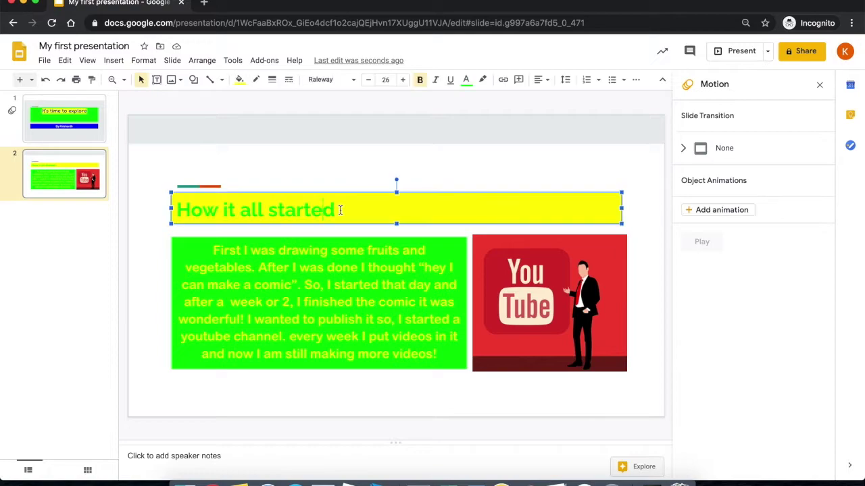
{"action": "left_click", "coordinate": [714, 212]}
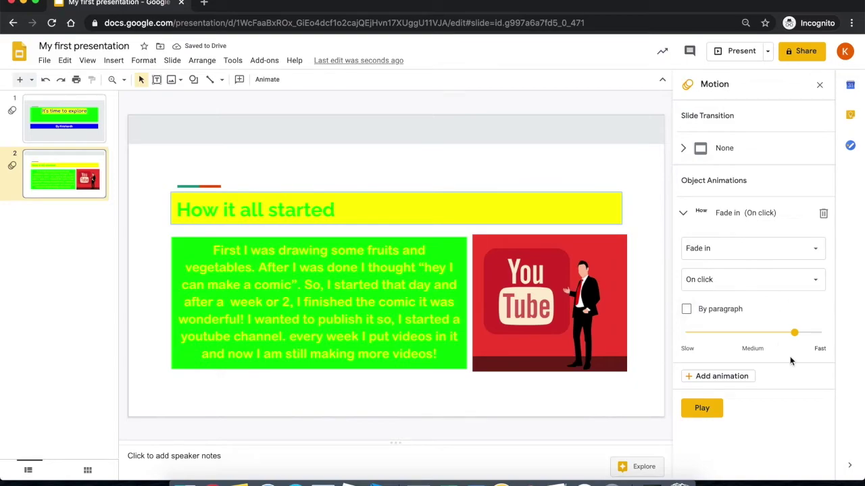
{"action": "left_click_drag", "start_coordinate": [796, 334], "coordinate": [791, 335]}
{"action": "left_click", "coordinate": [332, 303]}
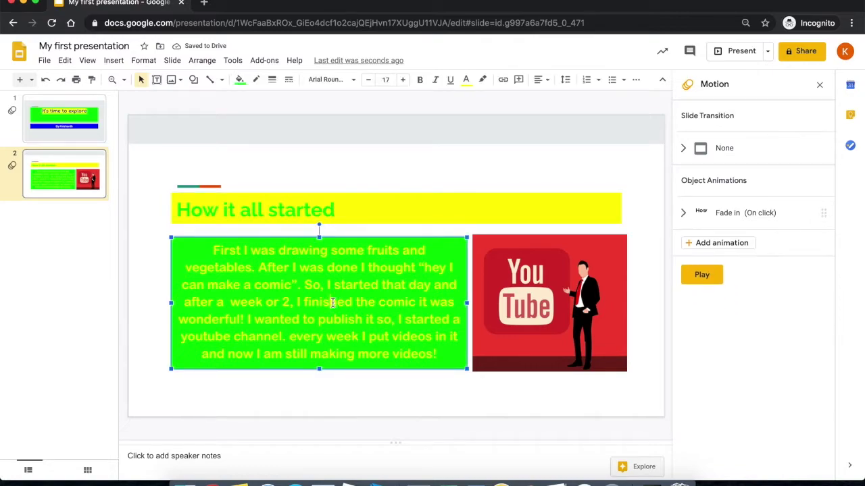
Step: Animate the green story paragraph to Fly in from bottom at roughly 1 second
{"action": "left_click", "coordinate": [704, 249]}
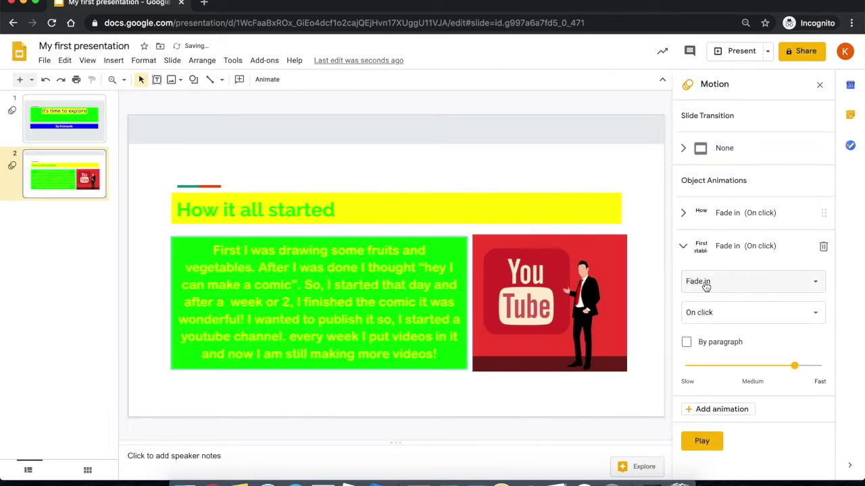
{"action": "left_click", "coordinate": [702, 281]}
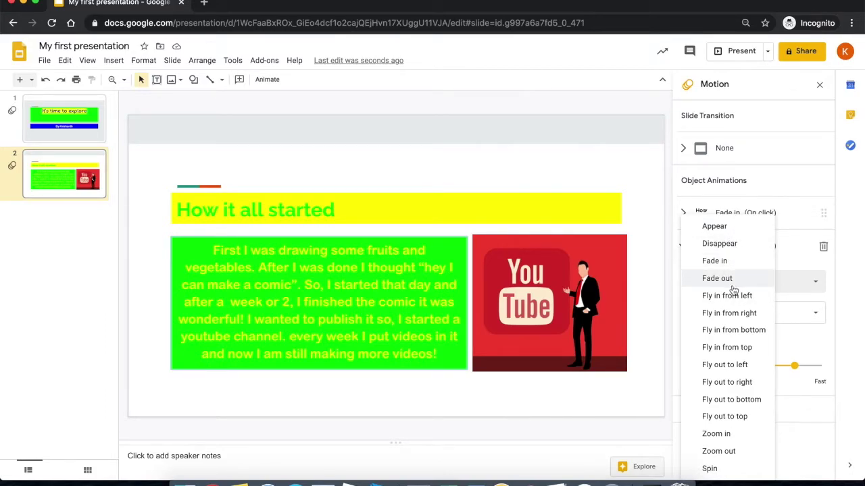
{"action": "left_click", "coordinate": [739, 332]}
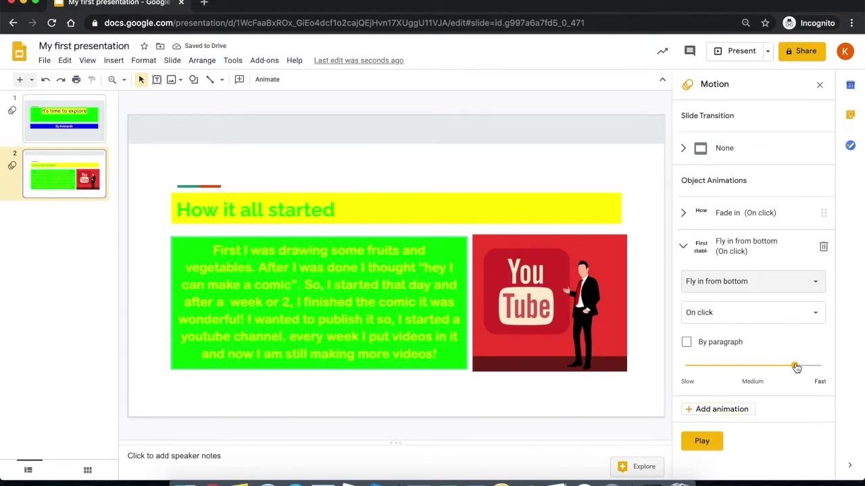
{"action": "left_click_drag", "start_coordinate": [796, 367], "coordinate": [790, 366]}
{"action": "left_click", "coordinate": [743, 411]}
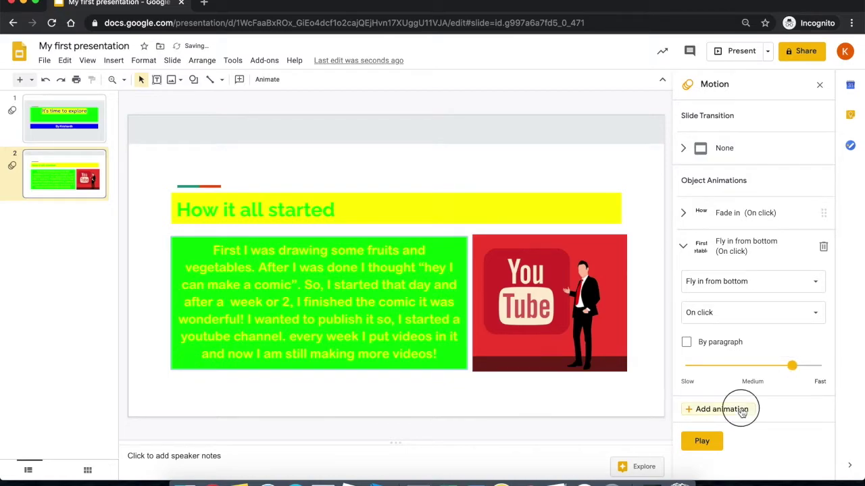
Step: Give the YouTube image a Spin animation, deleting the duplicate entry, and start a preview
{"action": "left_click", "coordinate": [559, 286]}
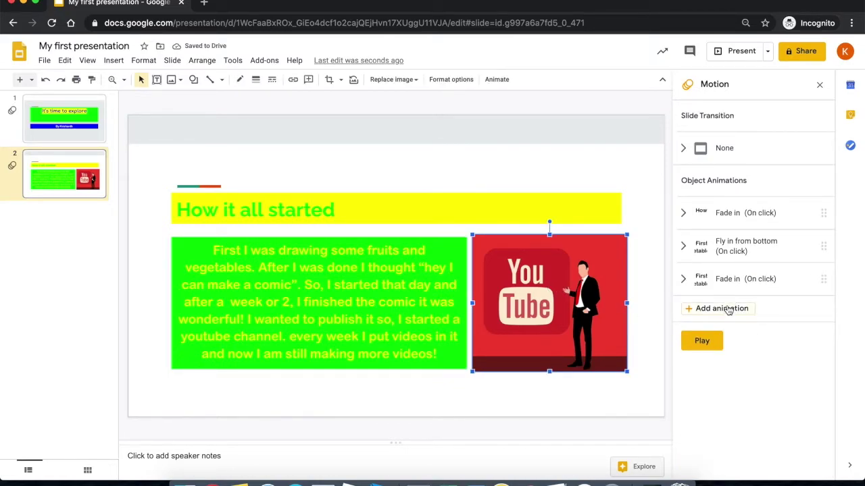
{"action": "left_click", "coordinate": [726, 309]}
{"action": "left_click", "coordinate": [740, 288]}
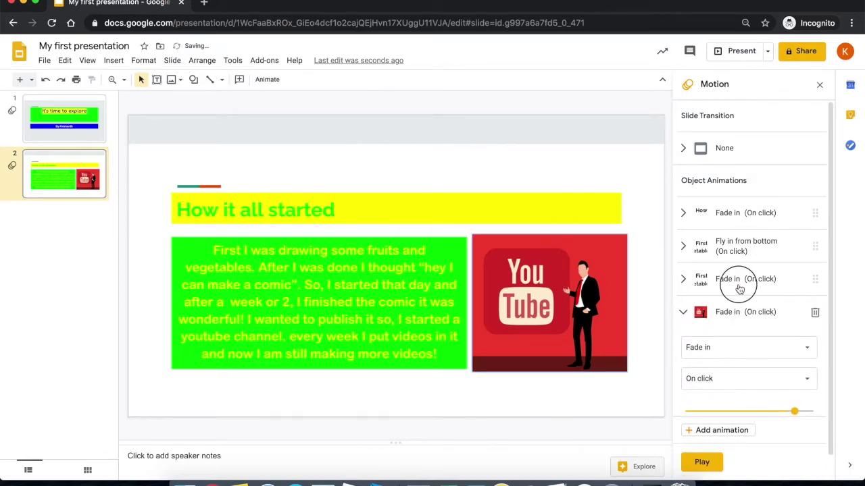
{"action": "left_click", "coordinate": [814, 279]}
{"action": "left_click", "coordinate": [750, 284]}
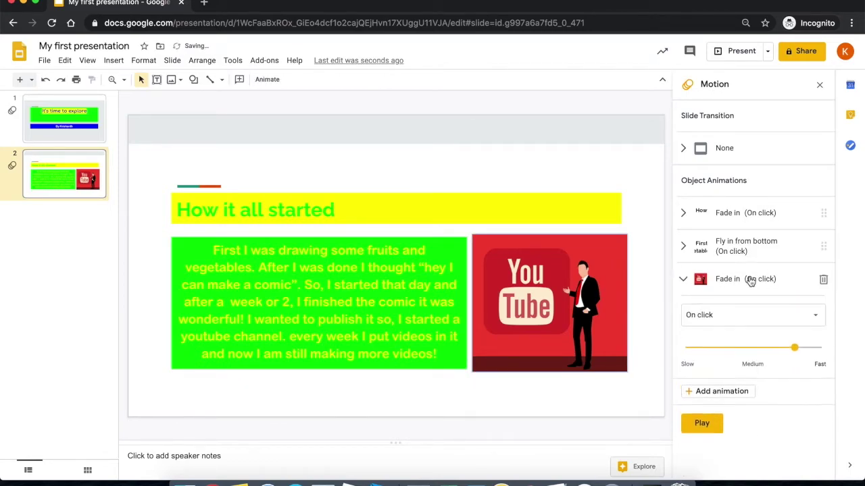
{"action": "left_click", "coordinate": [710, 315]}
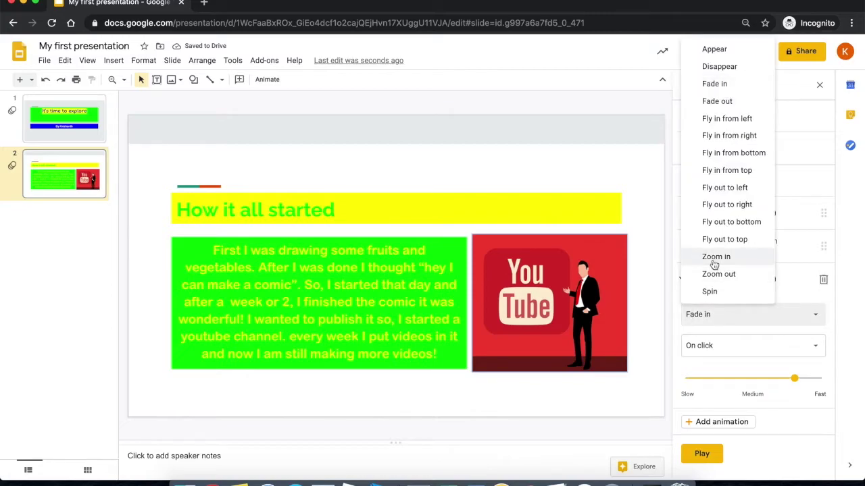
{"action": "left_click", "coordinate": [709, 292]}
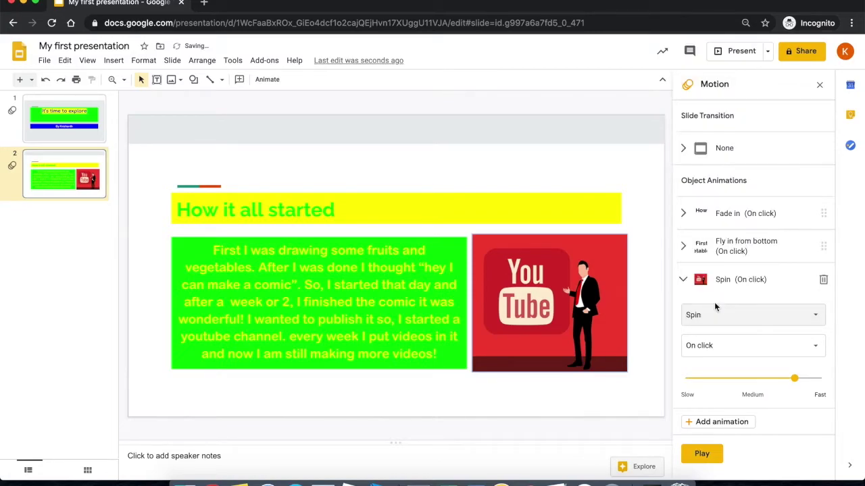
{"action": "left_click", "coordinate": [707, 452]}
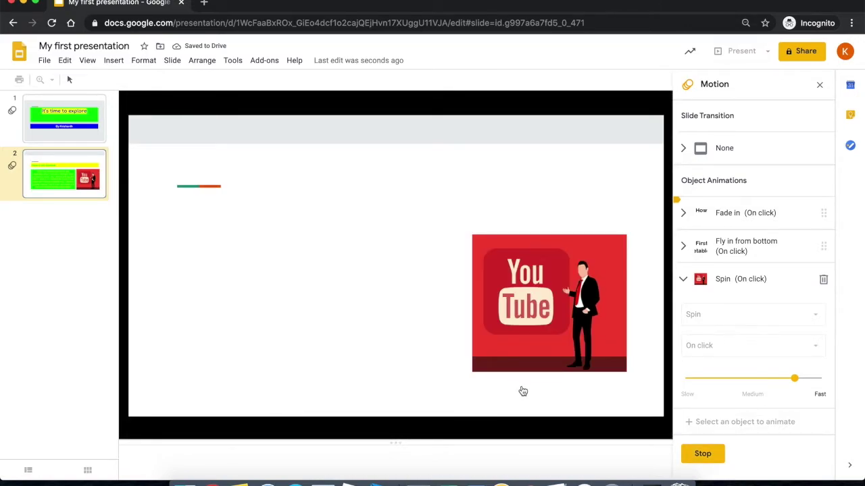
Step: Step through and stop the animation preview, then show the Spin animation's timing options
{"action": "left_click", "coordinate": [521, 389]}
{"action": "left_click", "coordinate": [523, 389]}
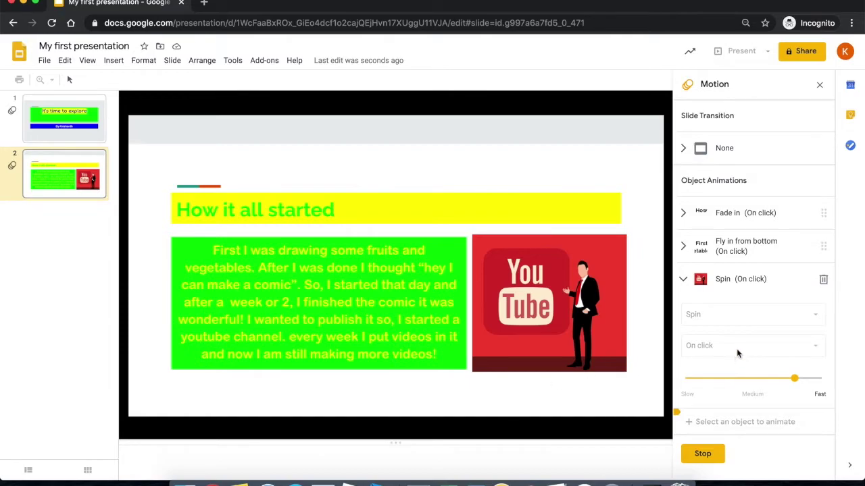
{"action": "left_click", "coordinate": [703, 453]}
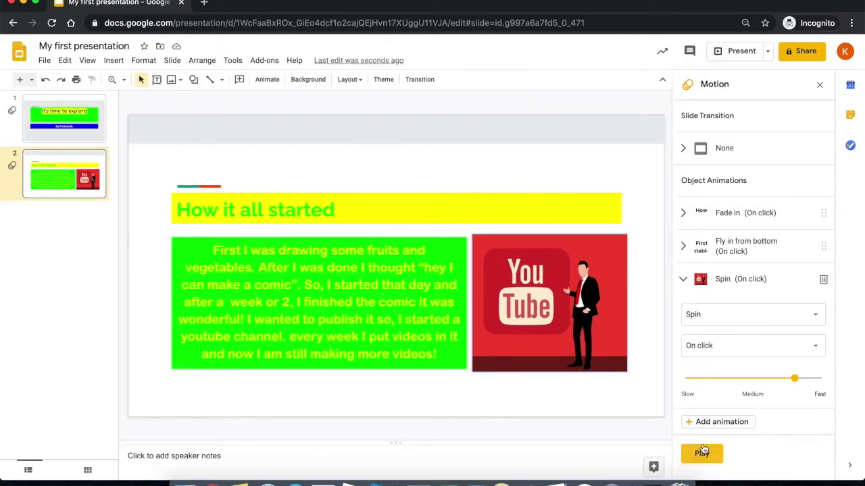
{"action": "left_click", "coordinate": [742, 347]}
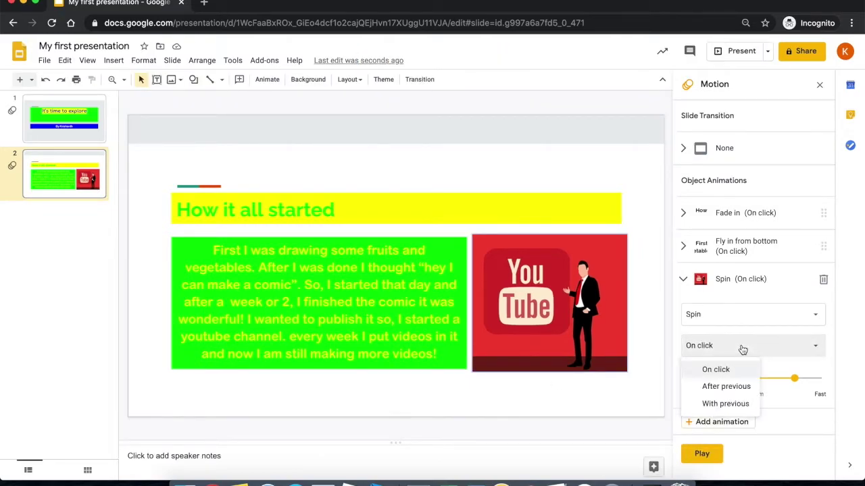
Step: Set the image's Spin and the text box's Fly in from bottom to With previous, then preview
{"action": "left_click", "coordinate": [707, 406]}
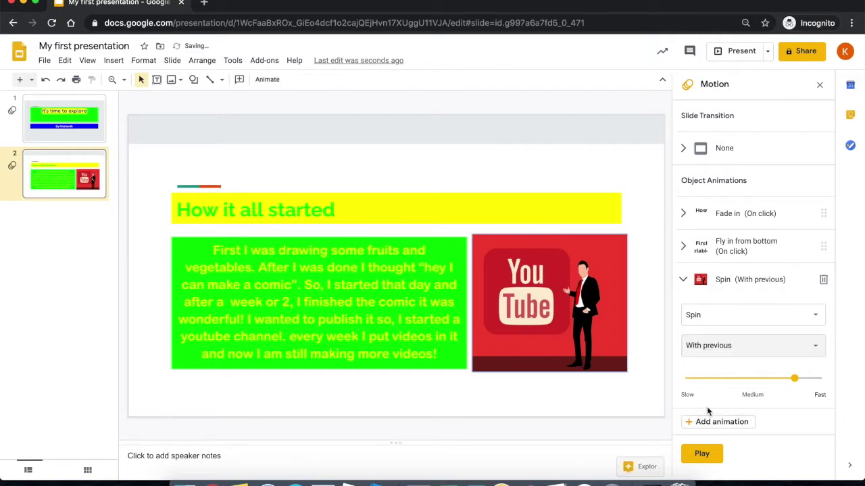
{"action": "left_click", "coordinate": [718, 250]}
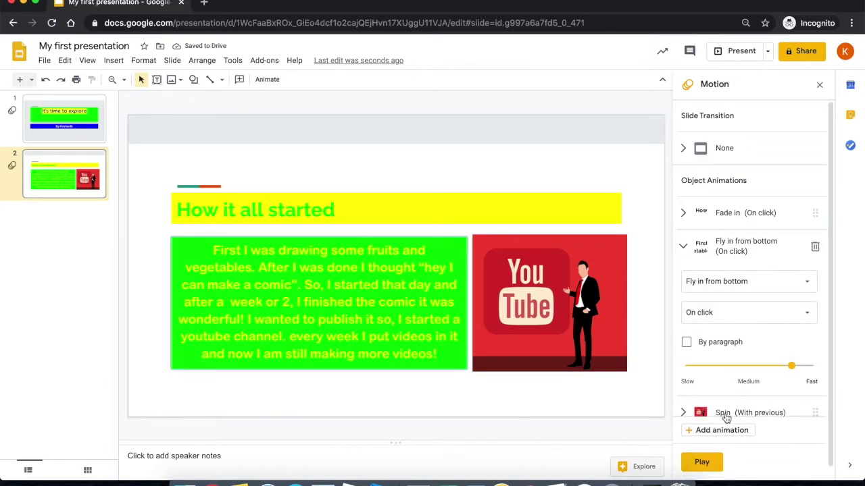
{"action": "left_click", "coordinate": [721, 317]}
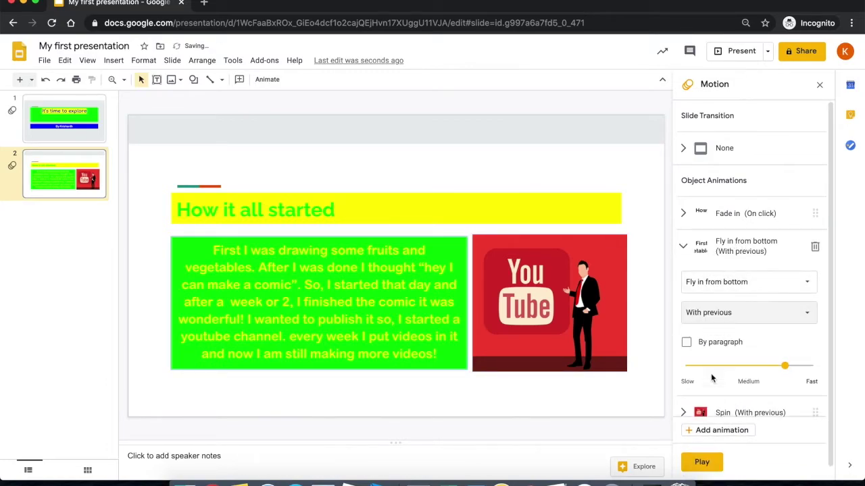
{"action": "left_click", "coordinate": [702, 462]}
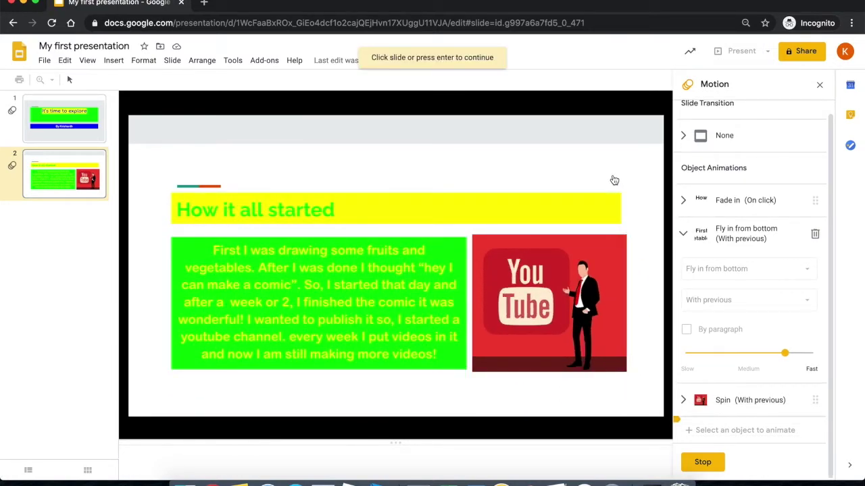
{"action": "left_click", "coordinate": [706, 464]}
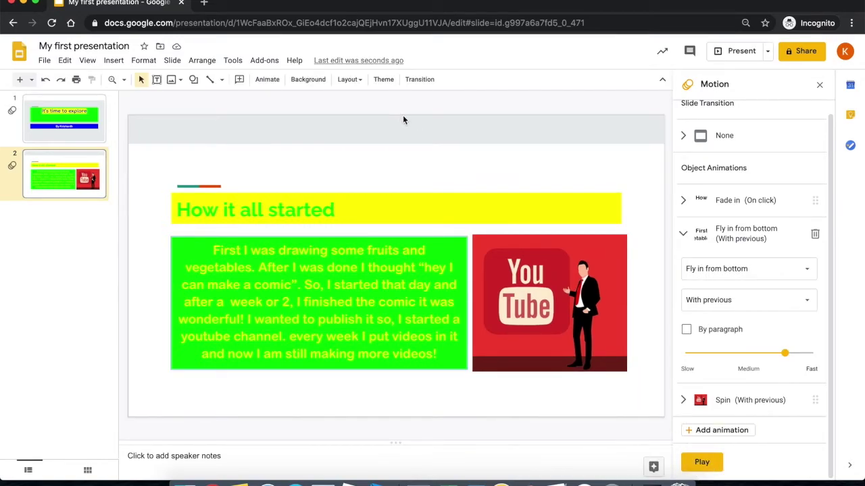
Step: Rotate the YouTube image clockwise to about 19° and nudge it down-right beside the green paragraph
{"action": "left_click", "coordinate": [525, 285]}
{"action": "mouse_move", "coordinate": [548, 222]}
{"action": "left_mouse_down"}
{"action": "mouse_move", "coordinate": [574, 240]}
{"action": "mouse_move", "coordinate": [570, 233]}
{"action": "mouse_move", "coordinate": [555, 256]}
{"action": "mouse_move", "coordinate": [549, 223]}
{"action": "mouse_move", "coordinate": [560, 224]}
{"action": "left_mouse_up"}
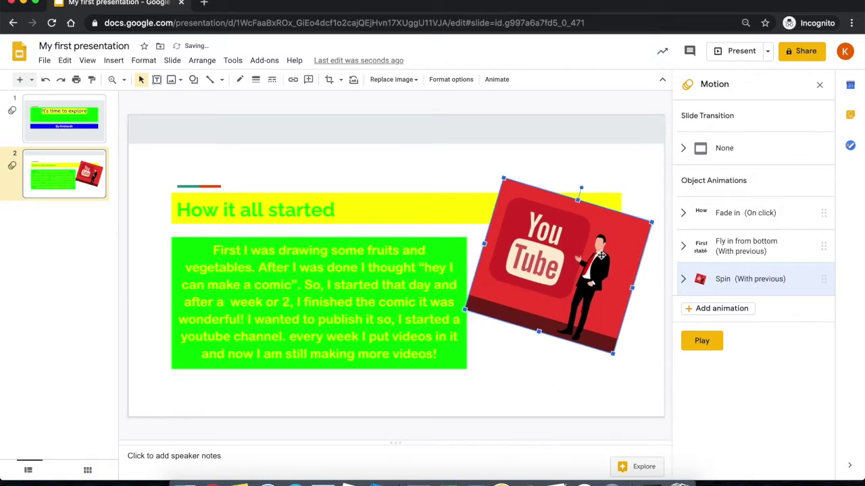
{"action": "left_click_drag", "start_coordinate": [581, 188], "coordinate": [592, 196]}
{"action": "left_click_drag", "start_coordinate": [556, 249], "coordinate": [559, 268]}
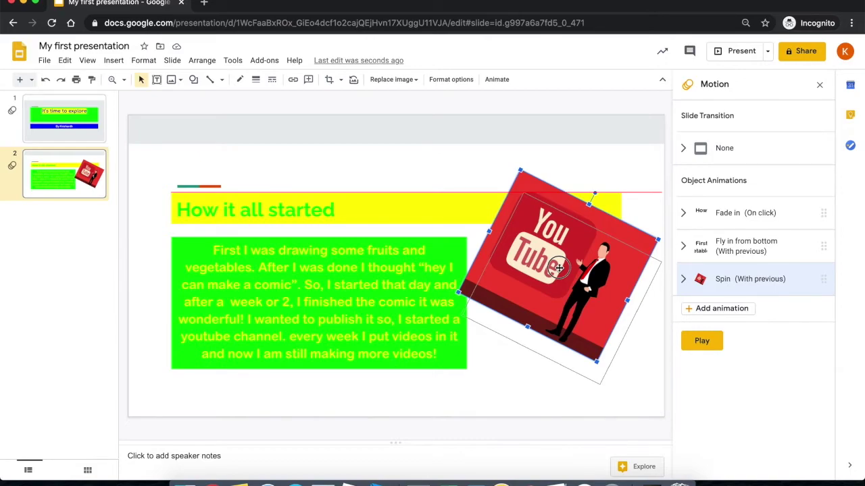
{"action": "left_click_drag", "start_coordinate": [558, 268], "coordinate": [561, 280]}
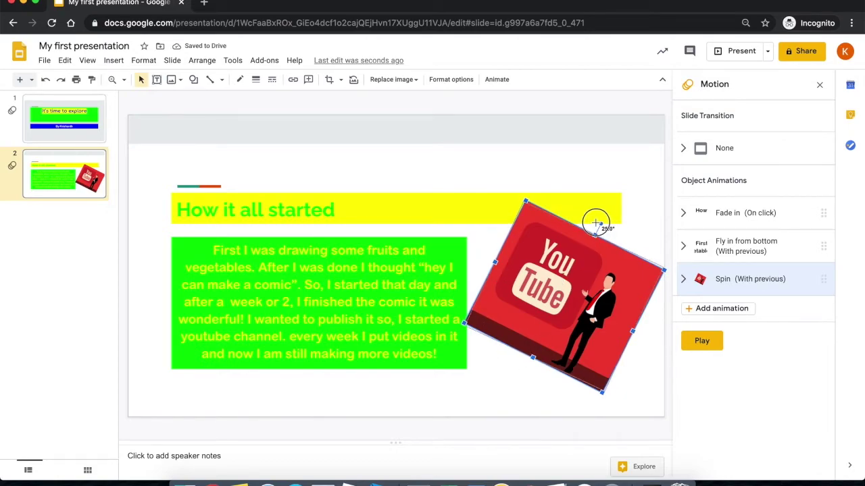
{"action": "left_click_drag", "start_coordinate": [599, 223], "coordinate": [591, 226]}
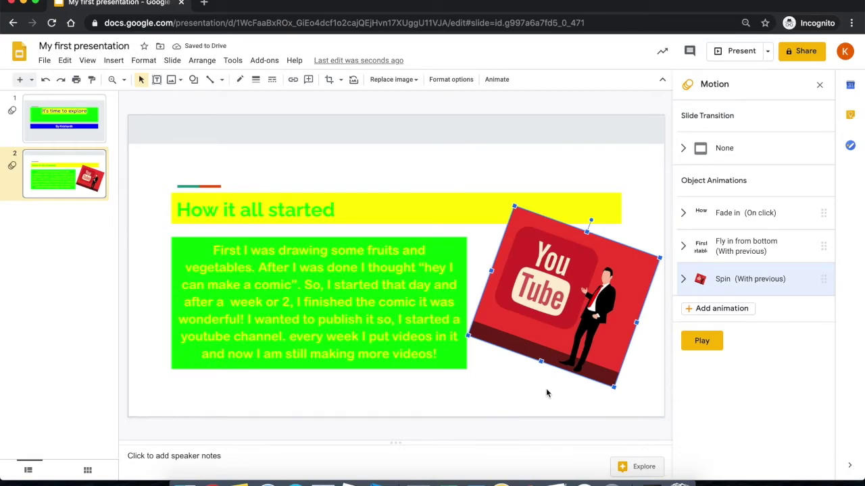
Step: Close the animations panel, present both slides including slide 2's animations, then exit
{"action": "left_click", "coordinate": [819, 85]}
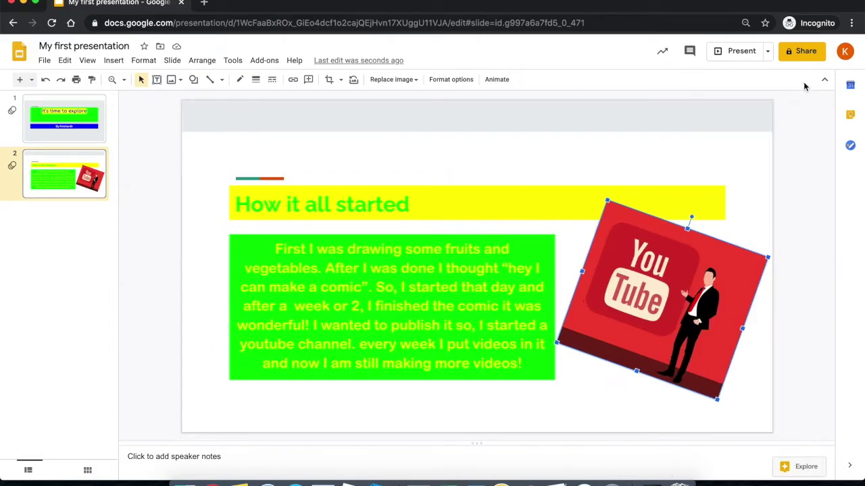
{"action": "left_click", "coordinate": [739, 51]}
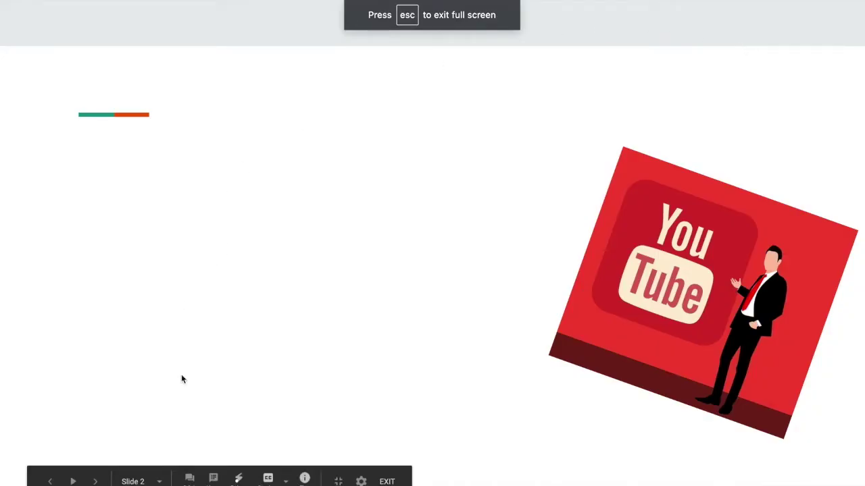
{"action": "left_click", "coordinate": [50, 481]}
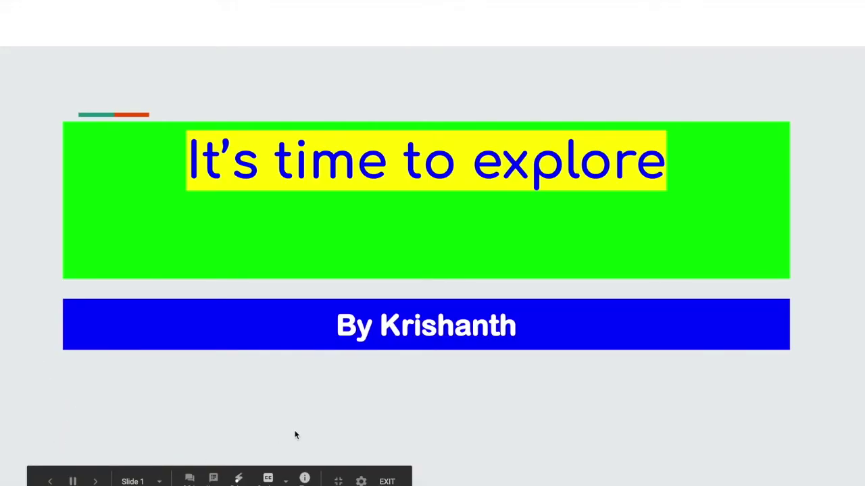
{"action": "left_click", "coordinate": [561, 436]}
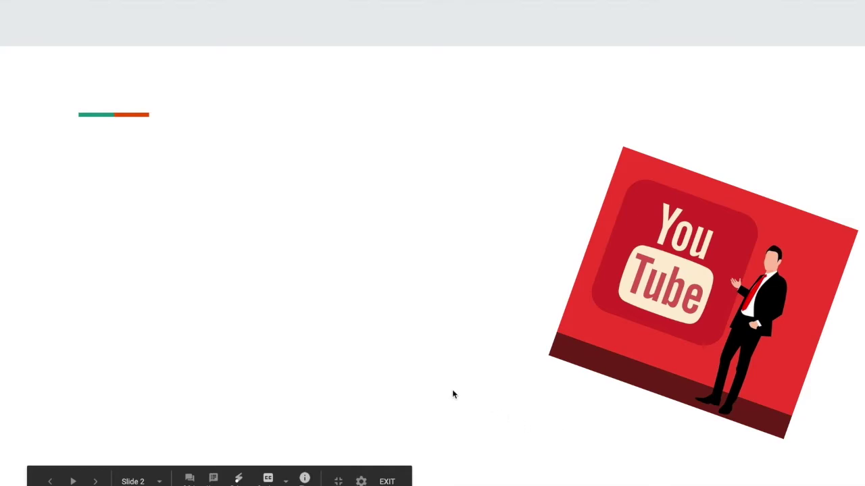
{"action": "left_click", "coordinate": [324, 365]}
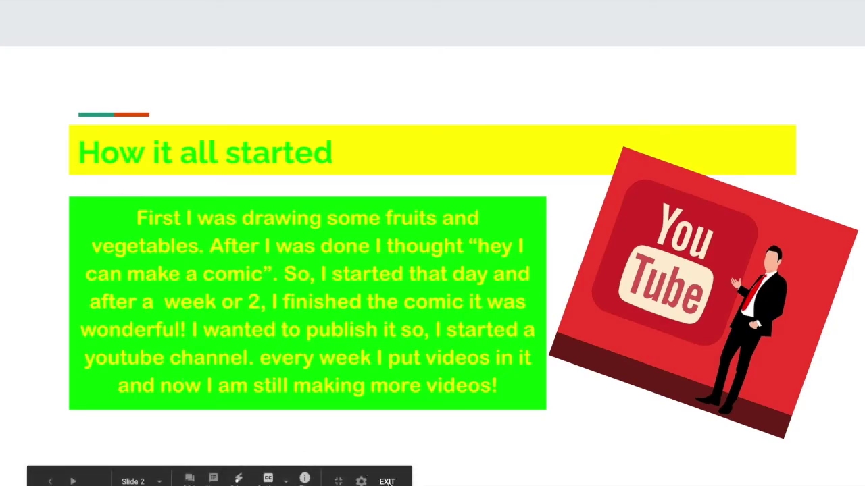
{"action": "left_click", "coordinate": [387, 482]}
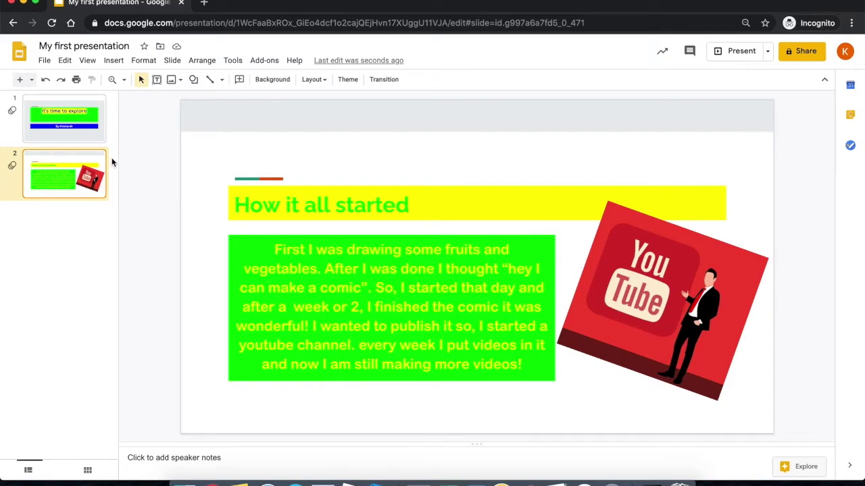
Step: On slide 1, preview the title's fly-in-from-top and byline fade-in in the Motion panel, then close it
{"action": "left_click", "coordinate": [59, 116]}
{"action": "left_click", "coordinate": [433, 233]}
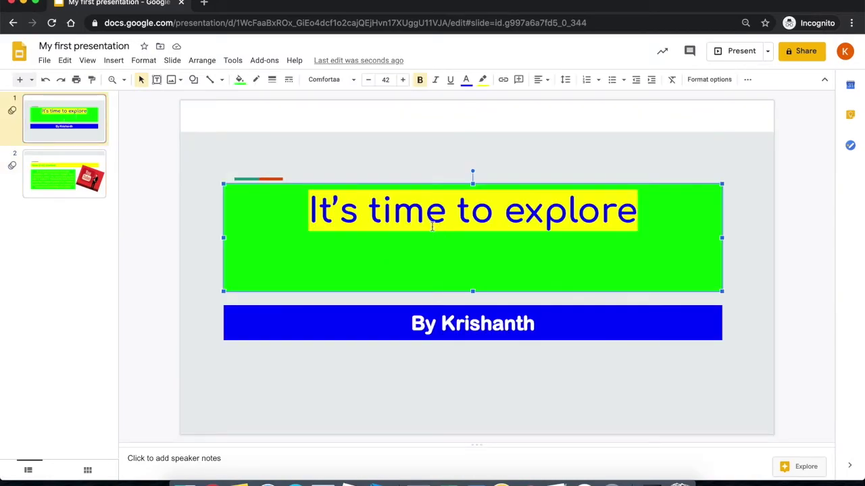
{"action": "left_click", "coordinate": [417, 213]}
{"action": "left_click", "coordinate": [444, 136]}
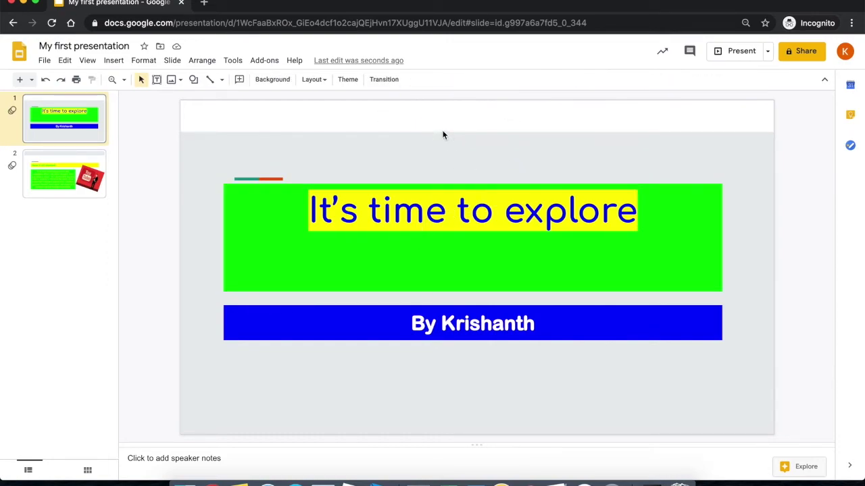
{"action": "left_click", "coordinate": [384, 80]}
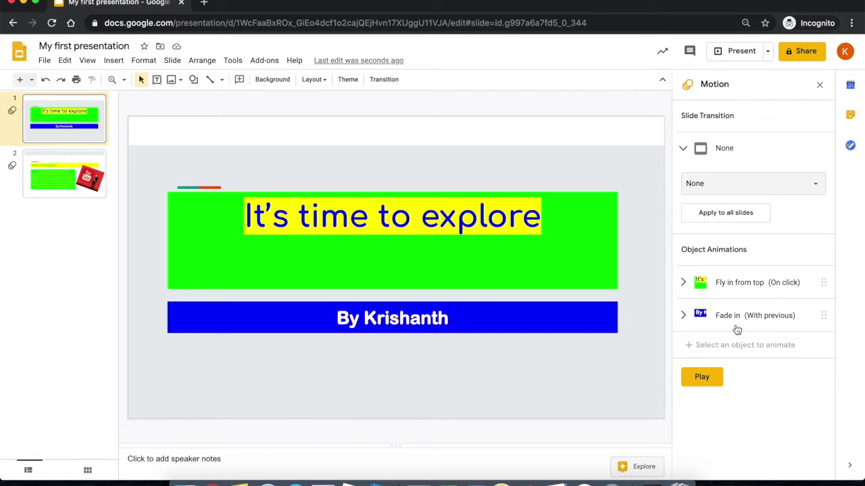
{"action": "left_click", "coordinate": [709, 381]}
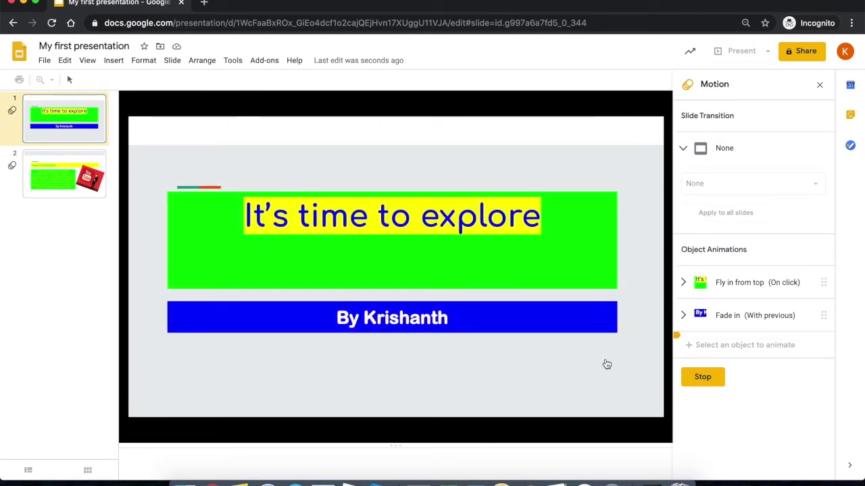
{"action": "left_click", "coordinate": [819, 84]}
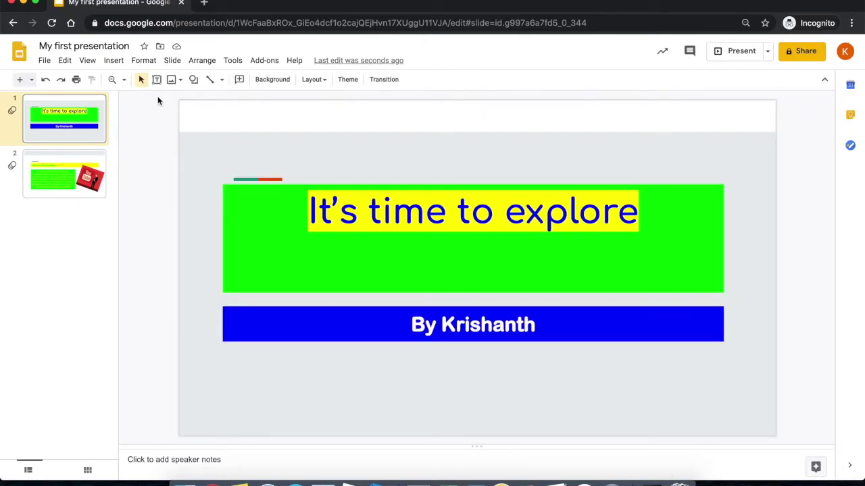
Step: Present from slide 1, advance to play slide 2's animations, then exit to the editor
{"action": "left_click", "coordinate": [741, 51]}
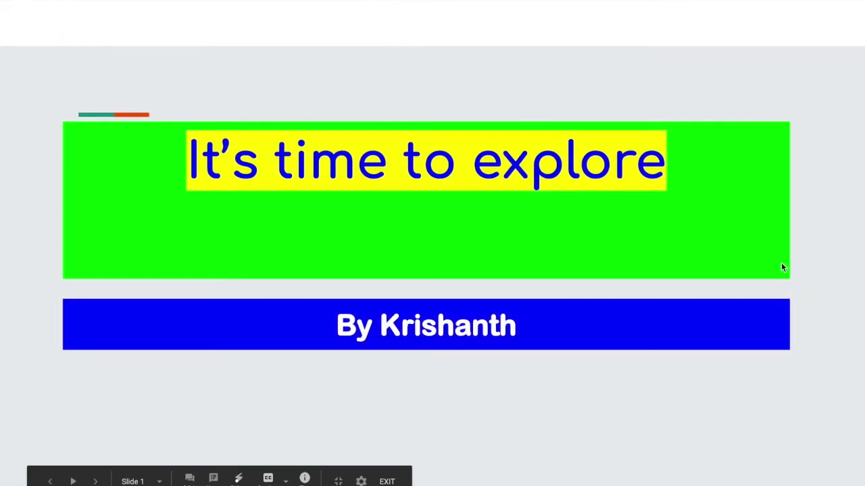
{"action": "left_click", "coordinate": [821, 263]}
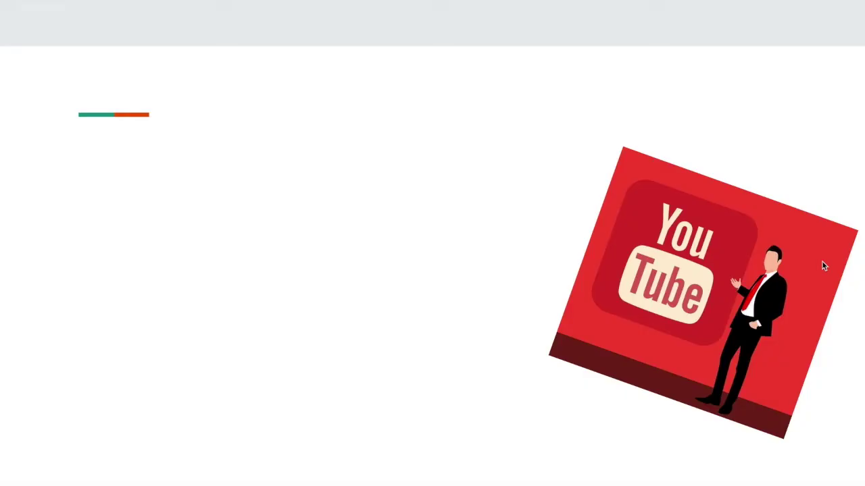
{"action": "left_click", "coordinate": [849, 305]}
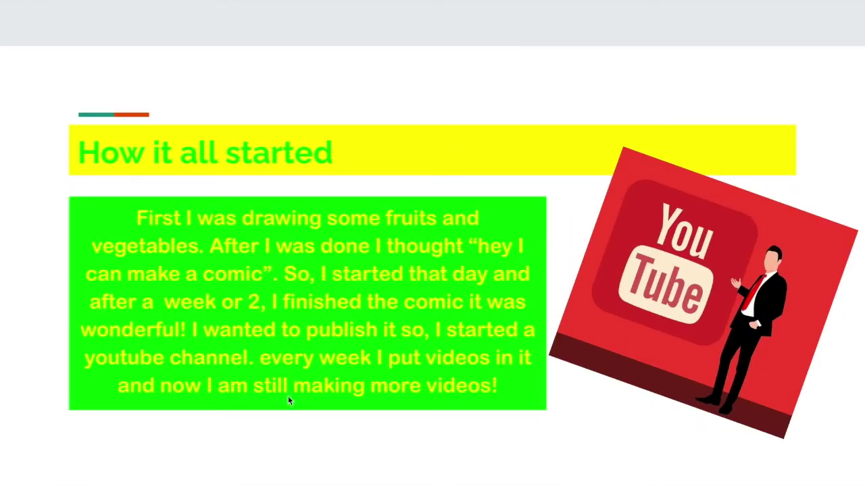
{"action": "mouse_move", "coordinate": [359, 415]}
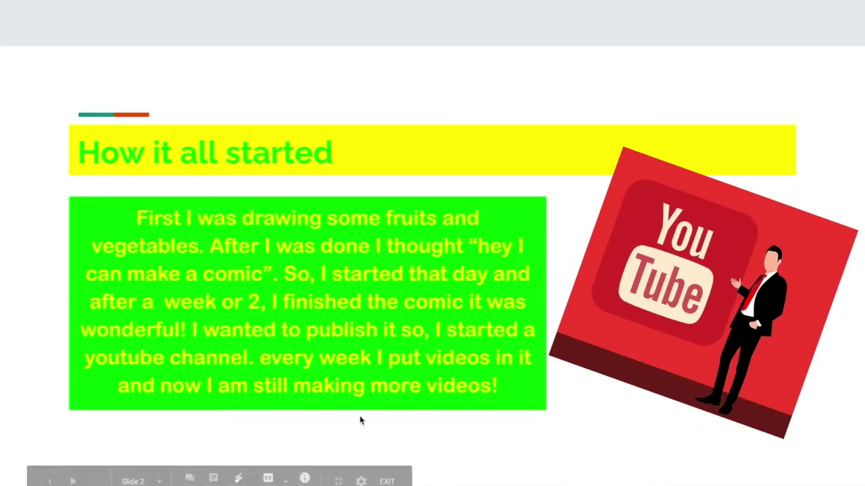
{"action": "left_click", "coordinate": [388, 481]}
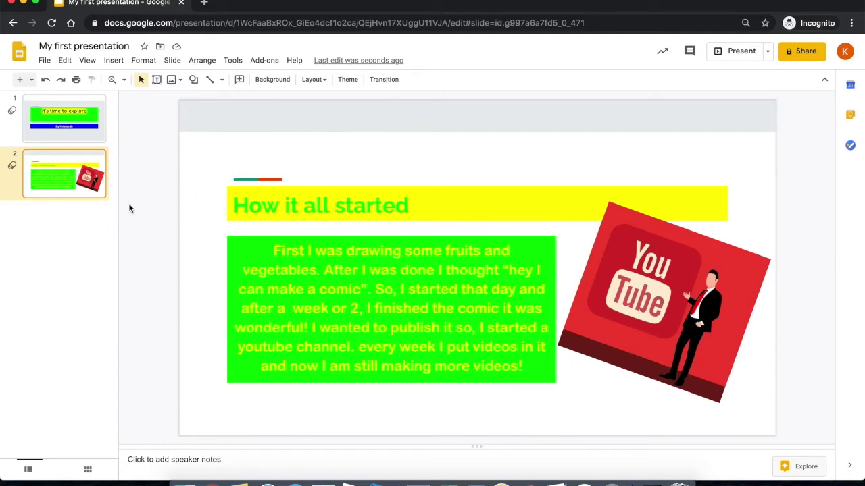
Step: Choose the Cube transition on slide 1 and apply it to all slides
{"action": "left_click", "coordinate": [96, 120]}
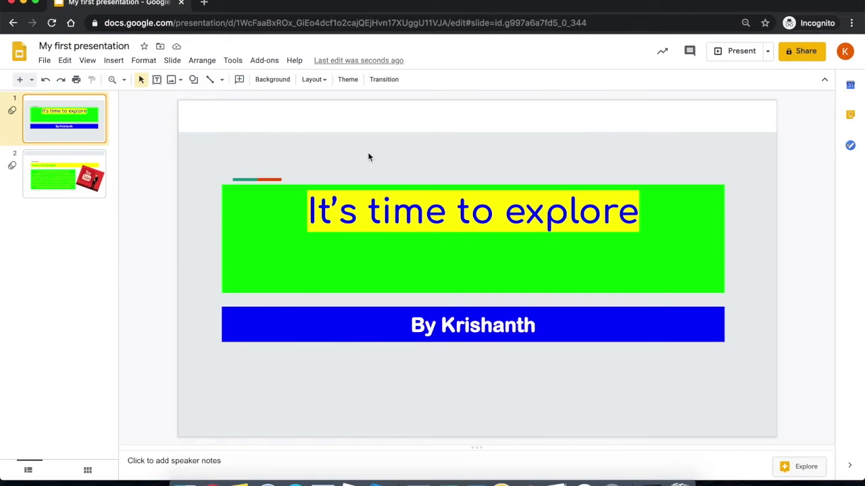
{"action": "left_click", "coordinate": [384, 79]}
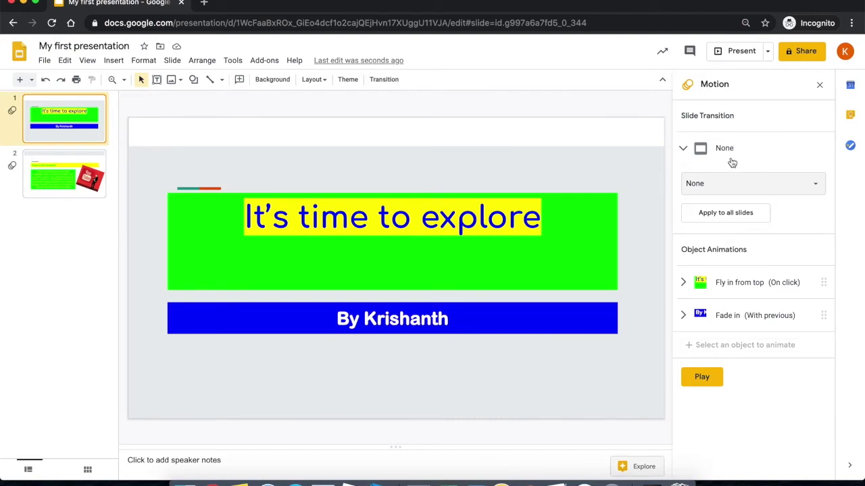
{"action": "left_click", "coordinate": [720, 192]}
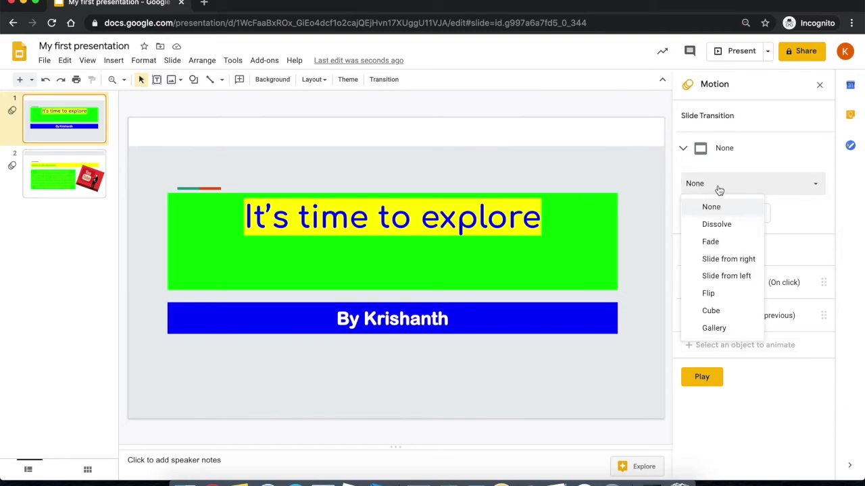
{"action": "left_click", "coordinate": [711, 311]}
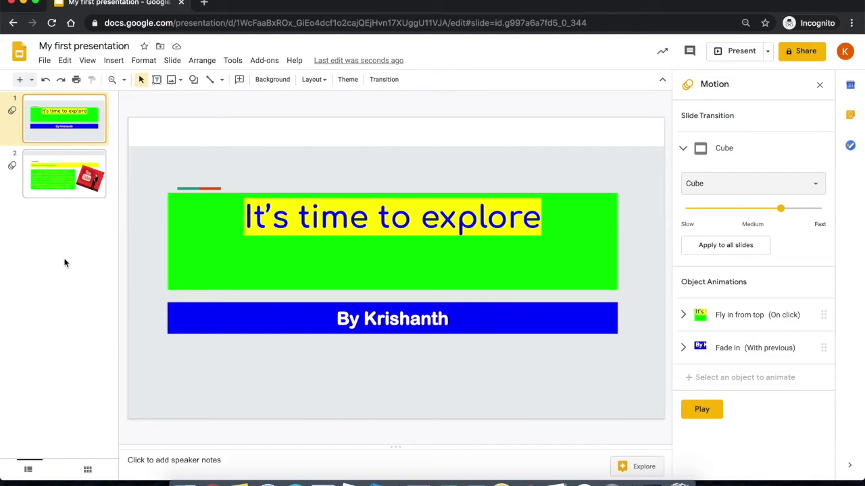
{"action": "left_click", "coordinate": [731, 253]}
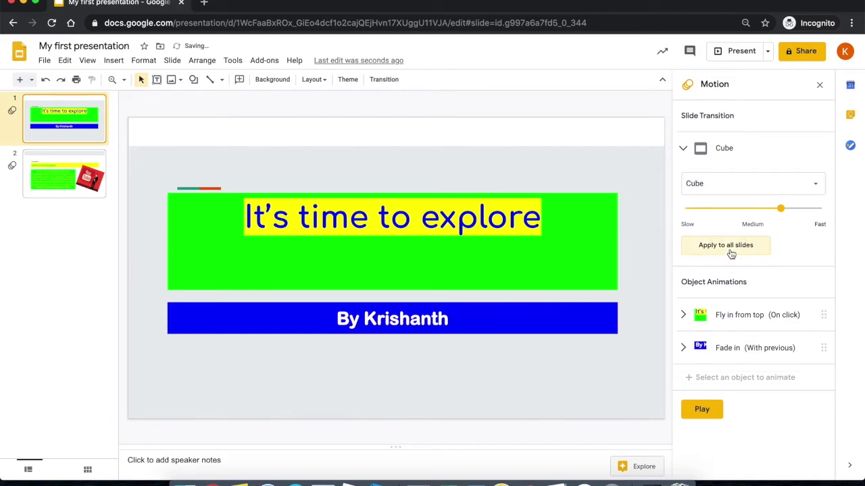
Step: Preview the Cube transition and start the slideshow
{"action": "left_click", "coordinate": [702, 410]}
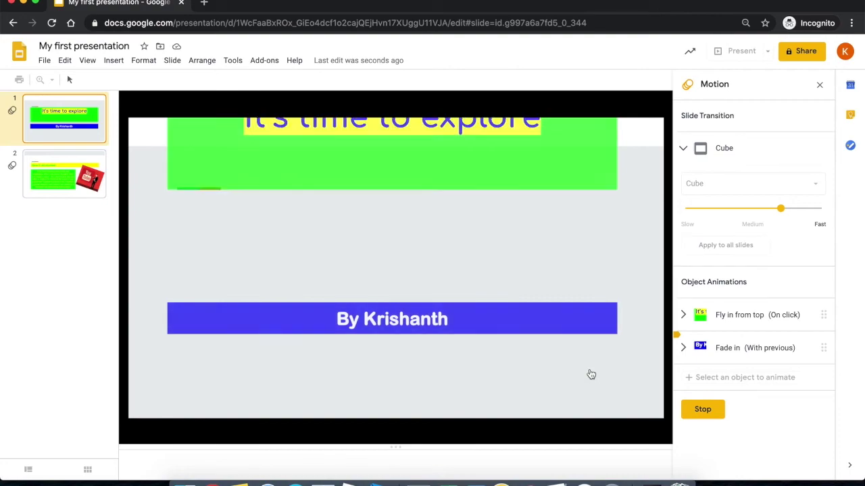
{"action": "left_click", "coordinate": [591, 373]}
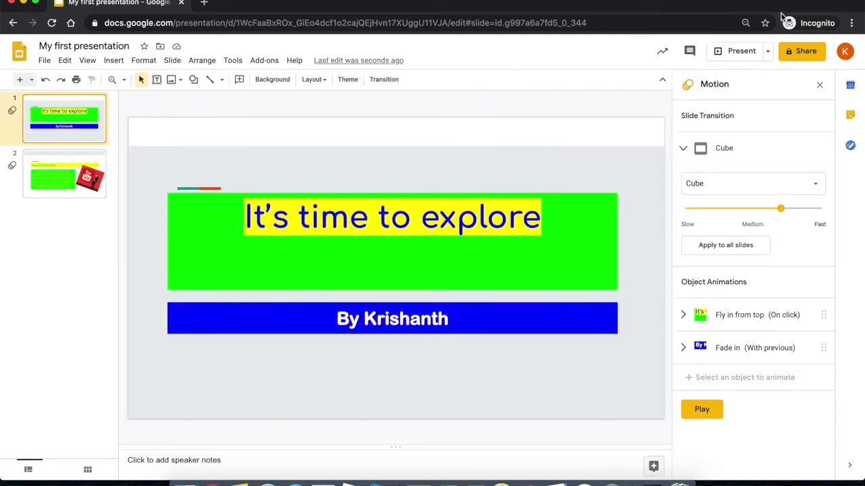
{"action": "left_click", "coordinate": [741, 52]}
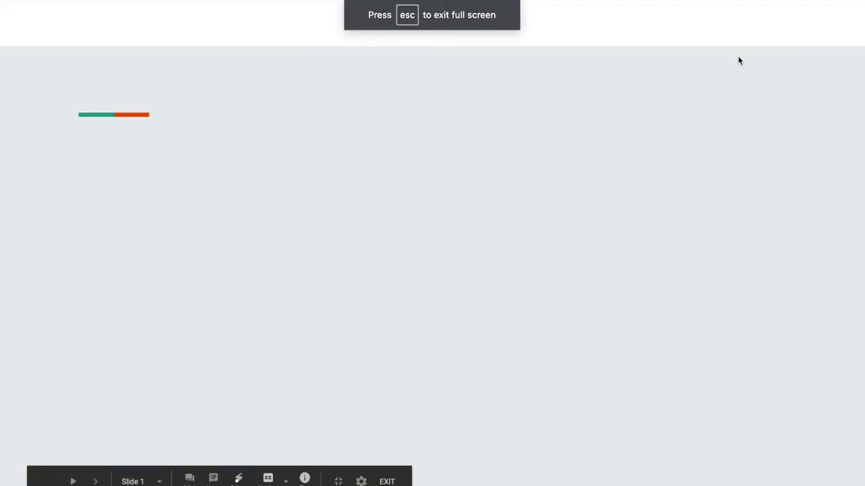
Step: Play slide 1's two animations, jump to slide 2 'How it all started', then exit with Esc
{"action": "left_click", "coordinate": [459, 324]}
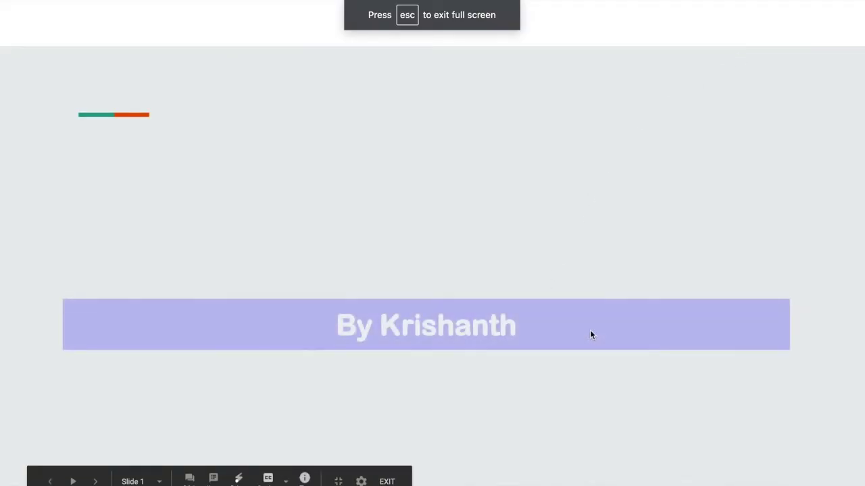
{"action": "left_click", "coordinate": [770, 215]}
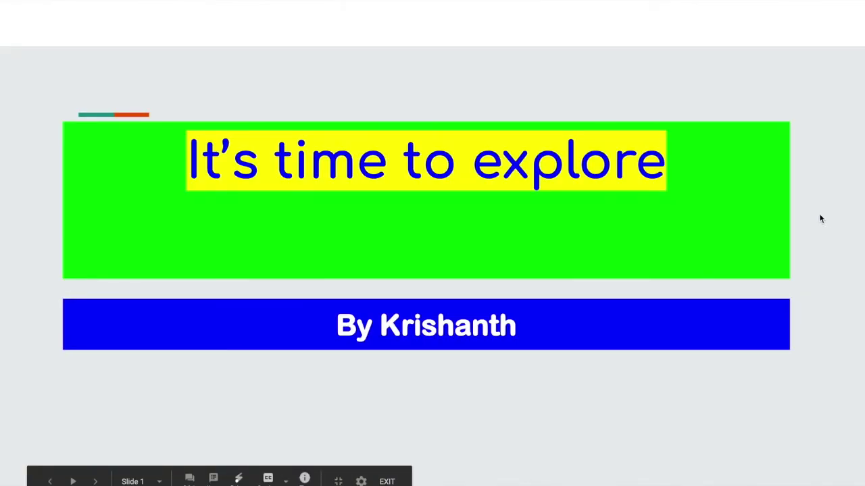
{"action": "left_click", "coordinate": [133, 481]}
{"action": "left_click", "coordinate": [150, 456]}
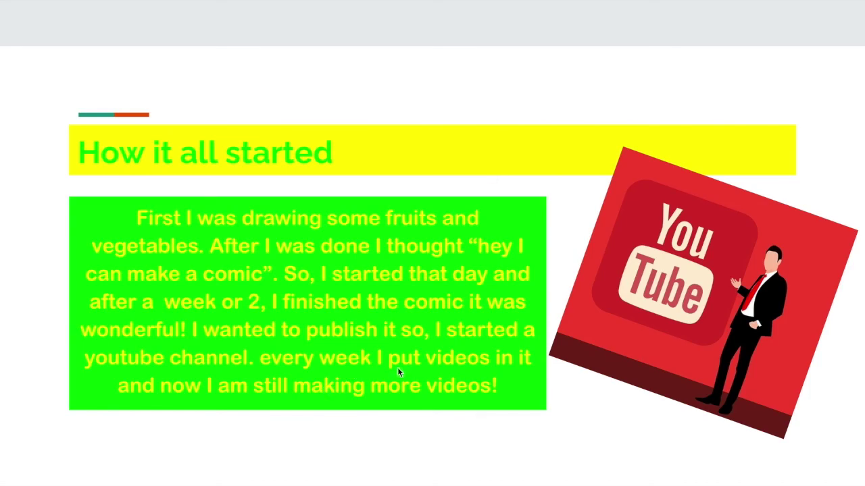
{"action": "mouse_move", "coordinate": [390, 481]}
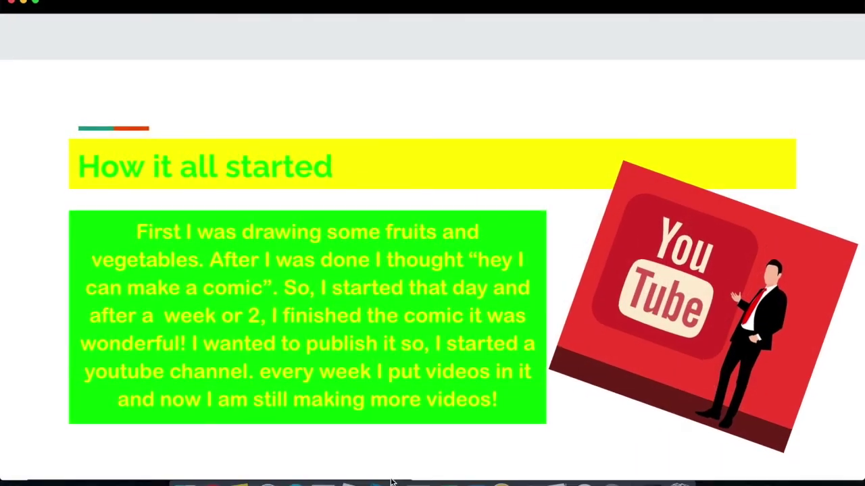
{"action": "key", "text": "Escape"}
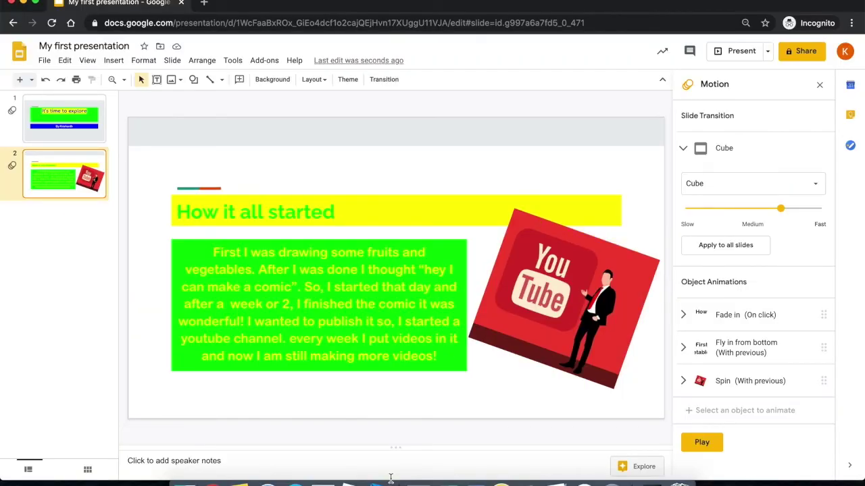
Step: Close the Motion panel to show slide 2 in the editor
{"action": "left_click", "coordinate": [819, 85]}
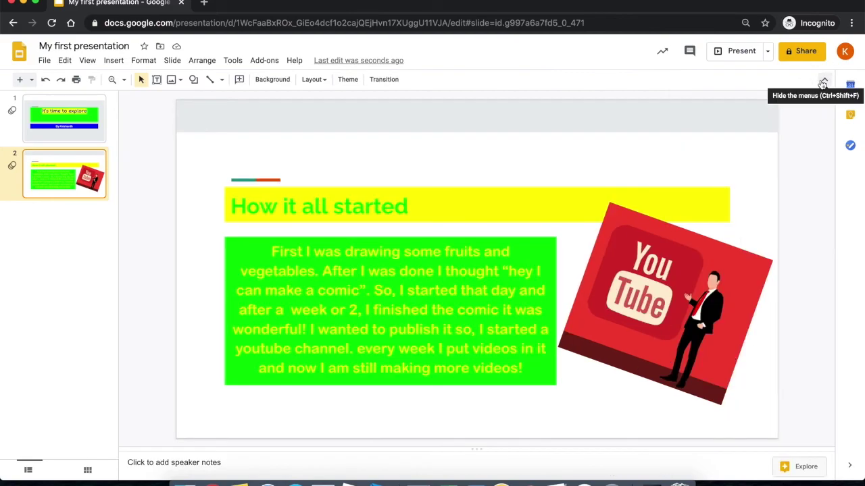